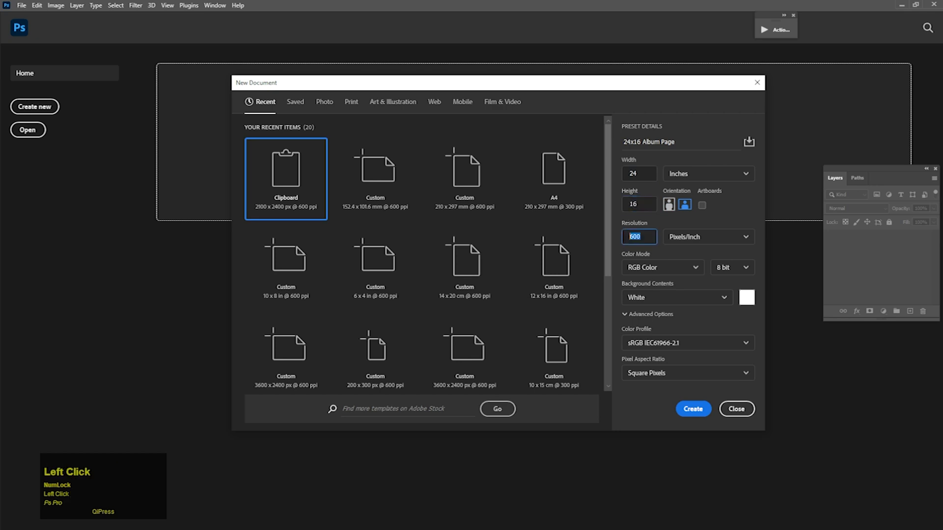
# - Create the 24 × 16 inch, 300 ppi album page document, show the rulers and place a vertical guide at 12 inches
pyautogui.click(684, 412)
pyautogui.moveTo(401, 154); pyautogui.dragTo(415, 151)
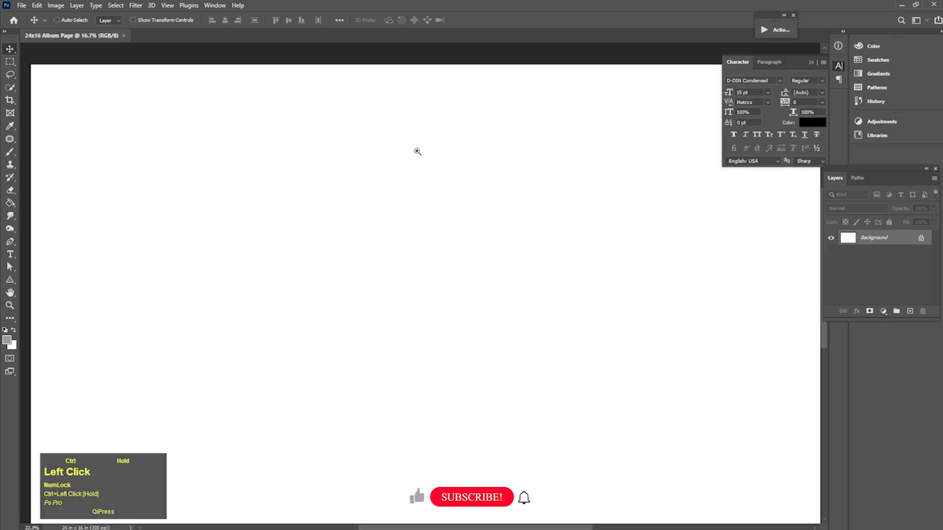
pyautogui.hotkey('ctrl', 'r')
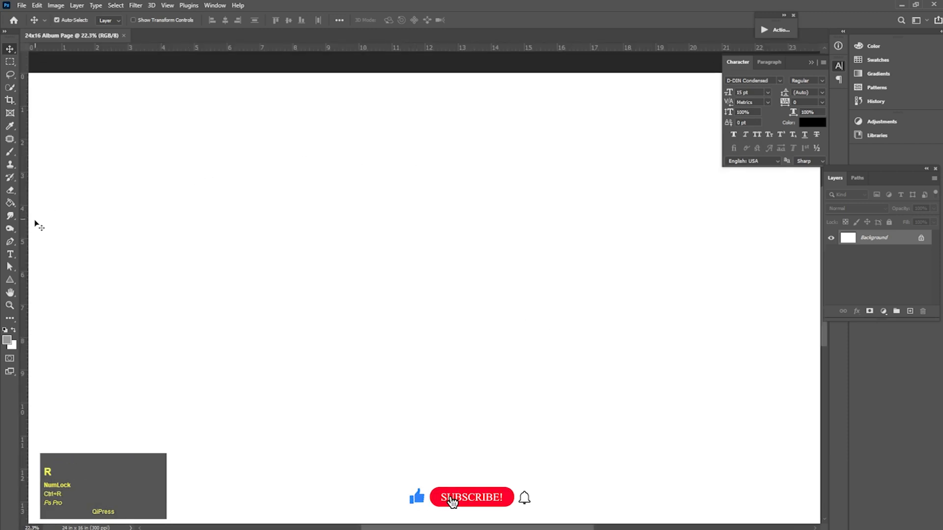
pyautogui.moveTo(26, 225); pyautogui.dragTo(425, 189)
pyautogui.moveTo(462, 228); pyautogui.dragTo(426, 236)
pyautogui.moveTo(545, 266); pyautogui.dragTo(524, 282)
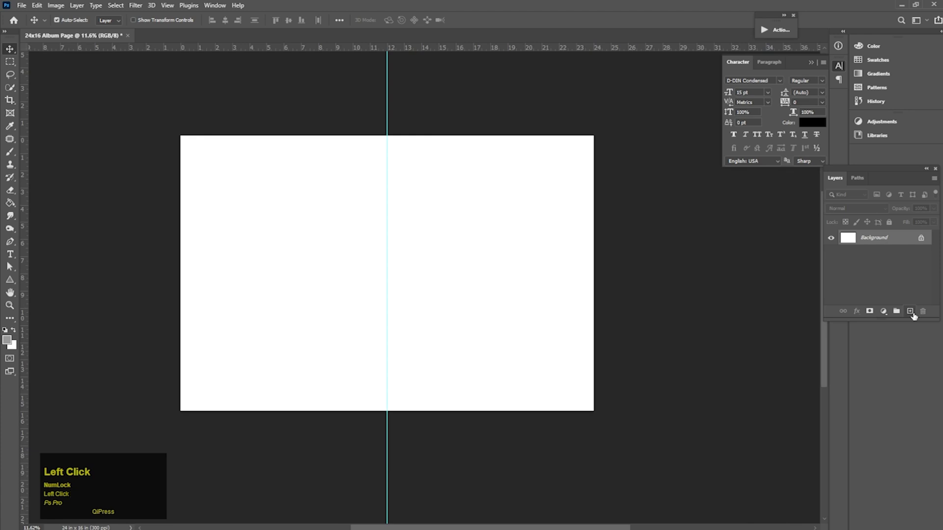
# - Add a new layer, fill the page half beyond the 12-inch guide with the grey foreground colour, and deselect
pyautogui.click(910, 311)
pyautogui.moveTo(593, 257); pyautogui.dragTo(612, 256)
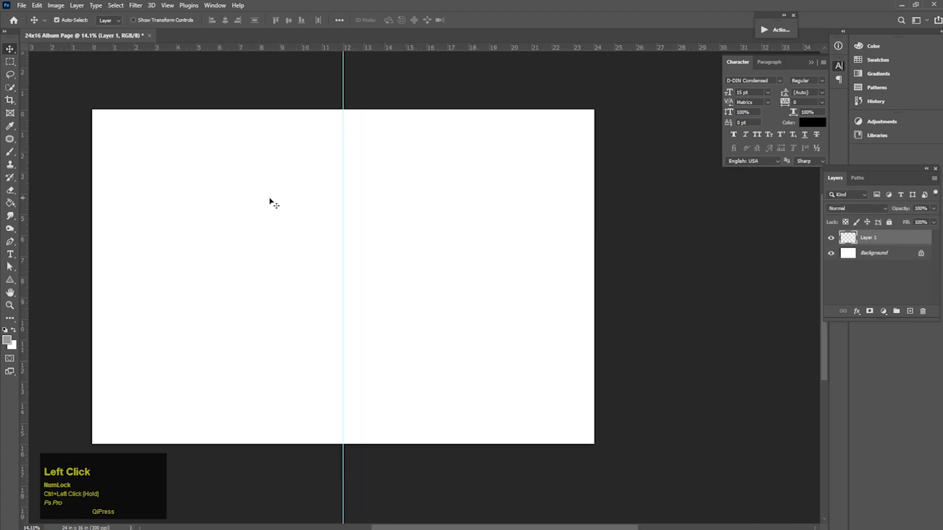
pyautogui.click(9, 63)
pyautogui.moveTo(350, 103); pyautogui.dragTo(596, 444)
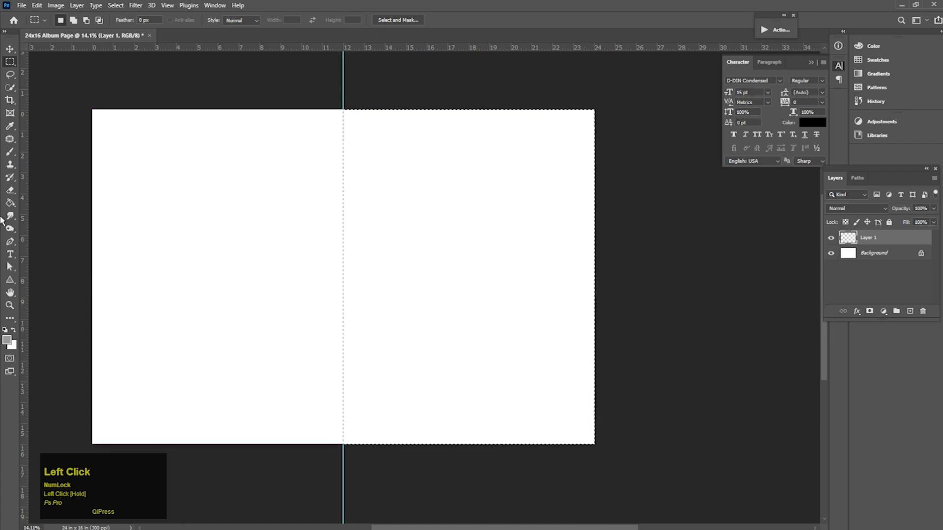
pyautogui.click(10, 203)
pyautogui.click(409, 290)
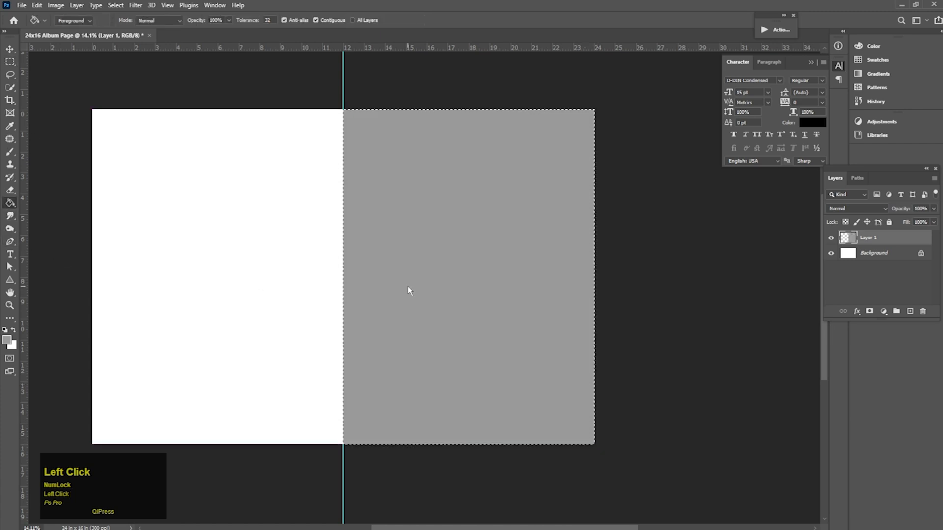
pyautogui.hotkey('ctrl', 'd')
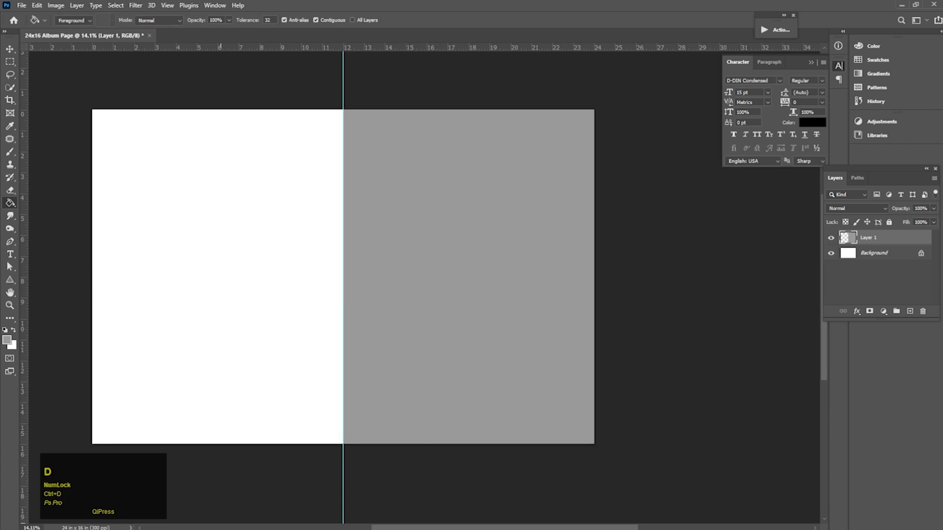
# - Copy the whole close-up couple photo ending in 15641382.jpg and paste it inside the grey half's selection on the album page
pyautogui.click(158, 523)
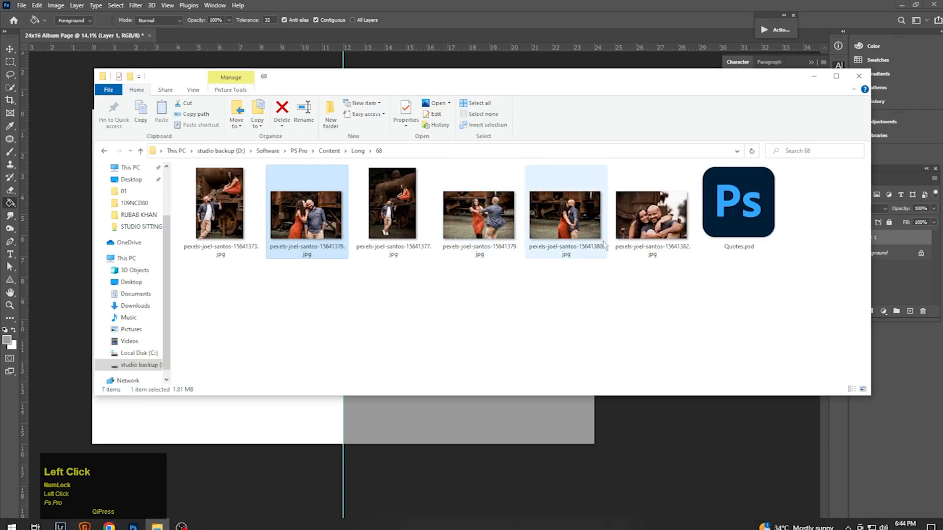
pyautogui.moveTo(651, 216); pyautogui.dragTo(513, 48)
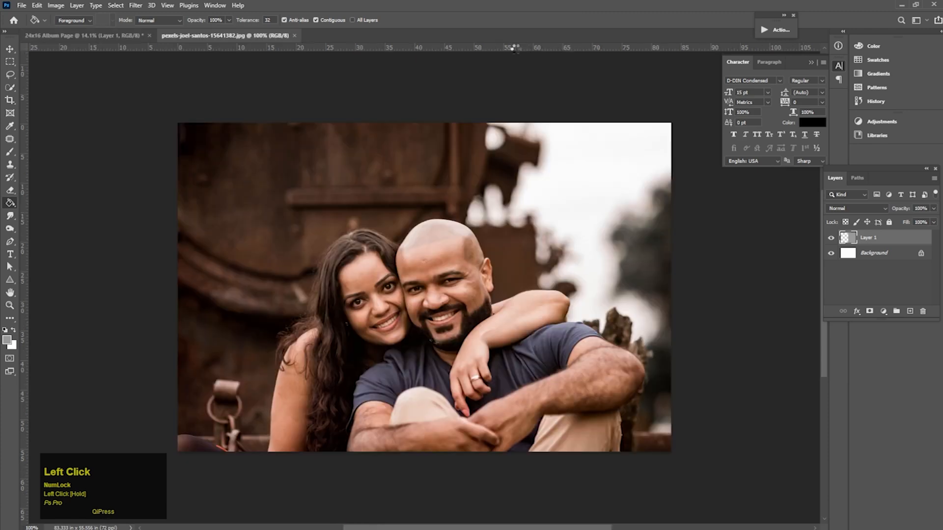
pyautogui.hotkey('ctrl', 'c')
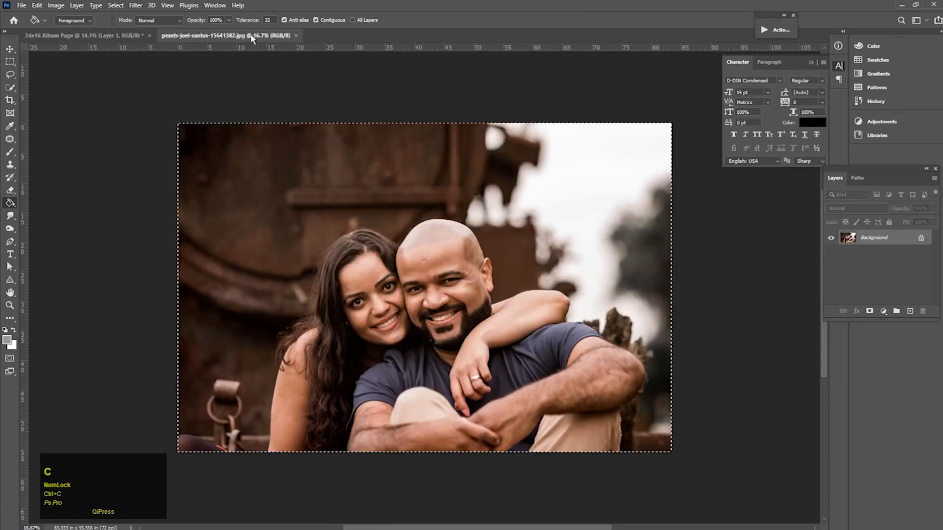
pyautogui.click(297, 35)
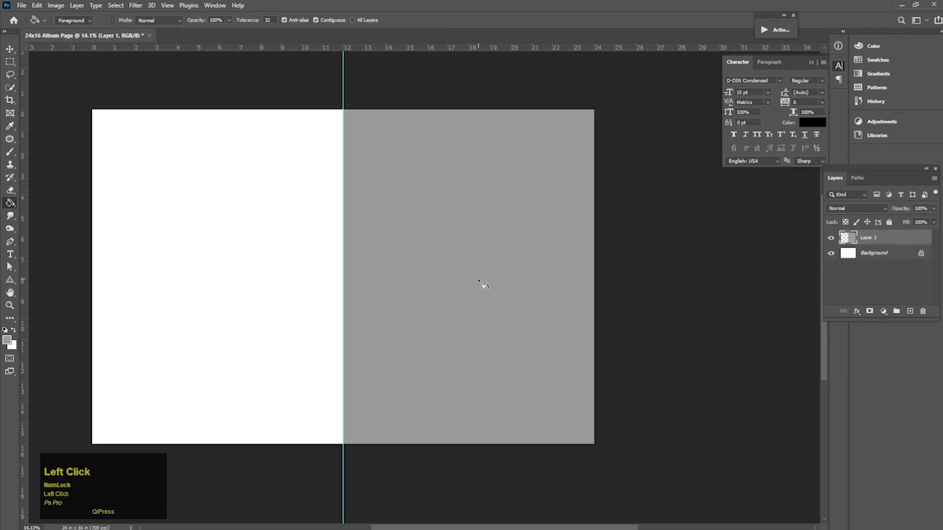
pyautogui.press('v')
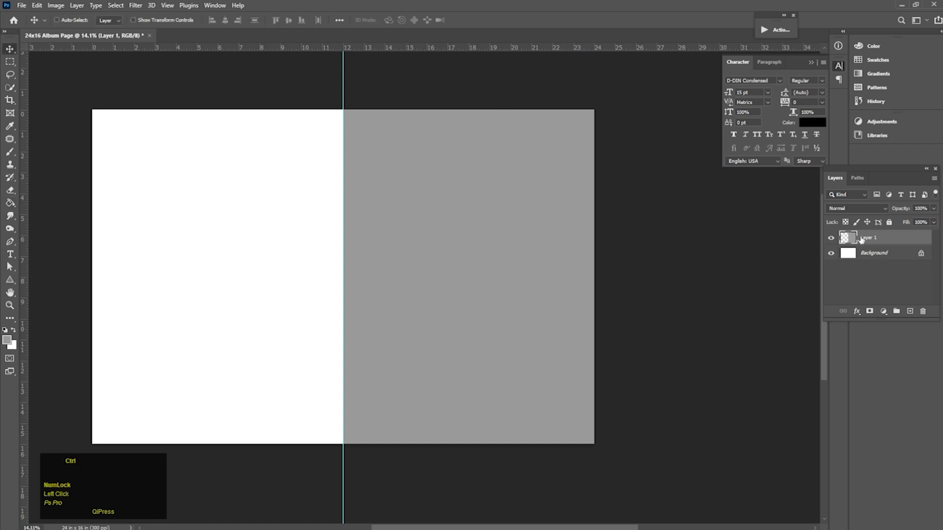
pyautogui.hotkey('ctrl', 'shift', 'alt', 'v')
# - Scale and position the pasted couple photo so it fills the grey half's width and rests on the page's lower edge
pyautogui.hotkey('ctrl', 't')
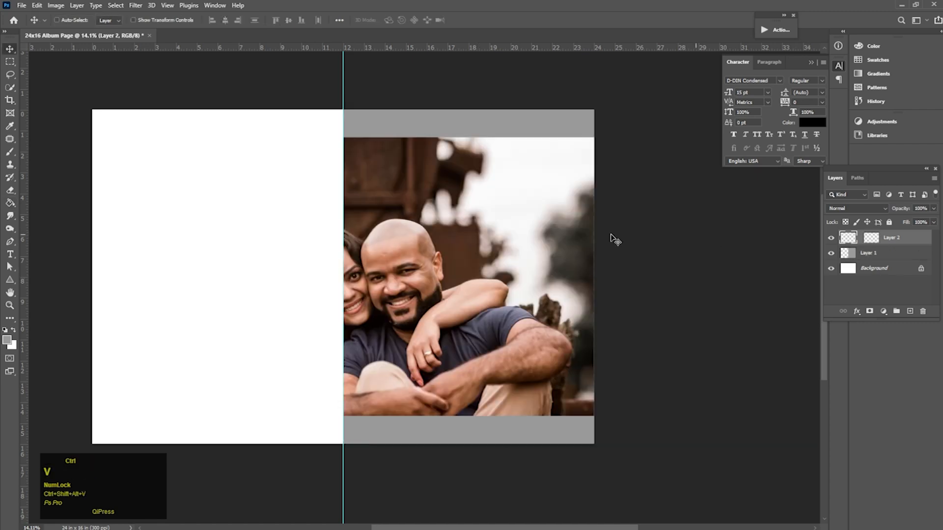
pyautogui.moveTo(523, 238); pyautogui.dragTo(586, 267)
pyautogui.moveTo(612, 211); pyautogui.dragTo(606, 229)
pyautogui.moveTo(671, 166); pyautogui.dragTo(648, 182)
pyautogui.moveTo(506, 269); pyautogui.dragTo(512, 285)
pyautogui.moveTo(283, 197); pyautogui.dragTo(246, 183)
pyautogui.moveTo(442, 274)
pyautogui.mouseDown()
pyautogui.moveTo(455, 274)
pyautogui.moveTo(447, 274)
pyautogui.mouseUp()
pyautogui.moveTo(666, 174); pyautogui.dragTo(670, 171)
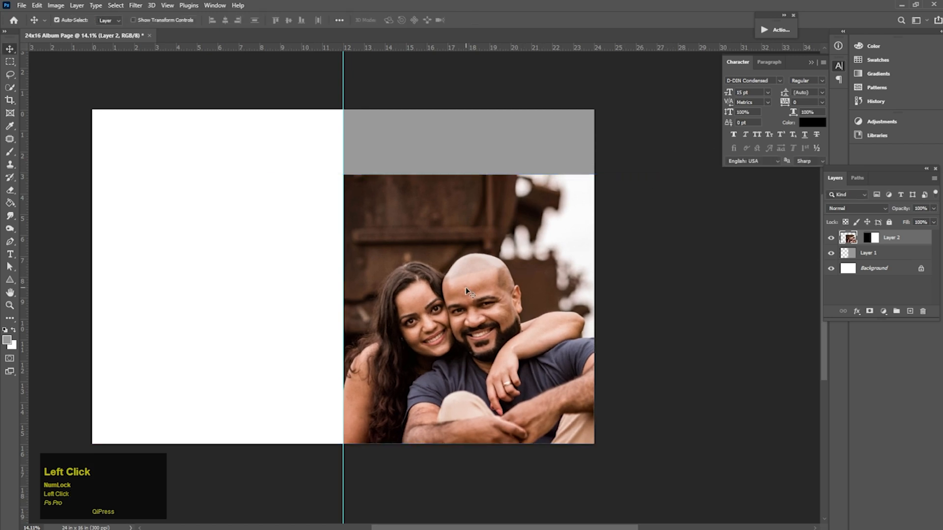
# - Duplicate the masked couple photo layer twice and hide the two lower copies
pyautogui.moveTo(478, 299); pyautogui.dragTo(490, 281)
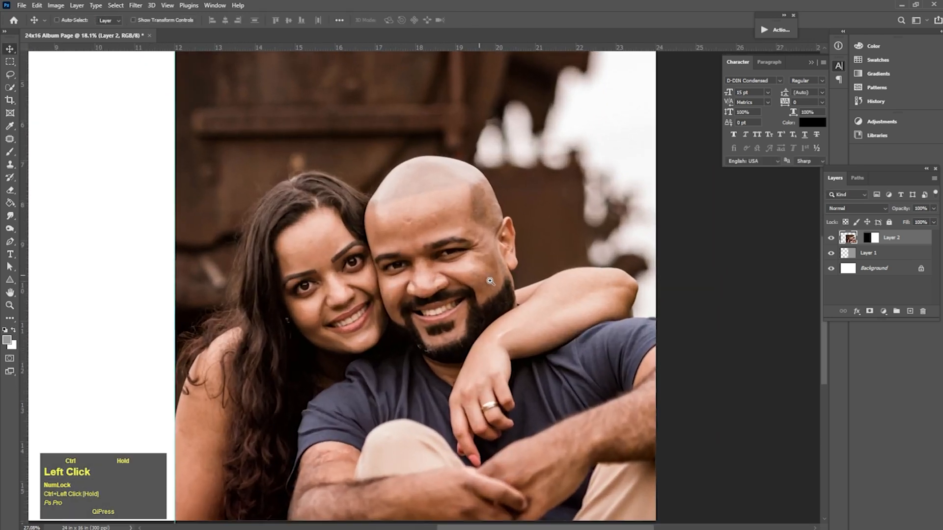
pyautogui.moveTo(858, 239); pyautogui.dragTo(911, 311)
pyautogui.moveTo(848, 240); pyautogui.dragTo(909, 311)
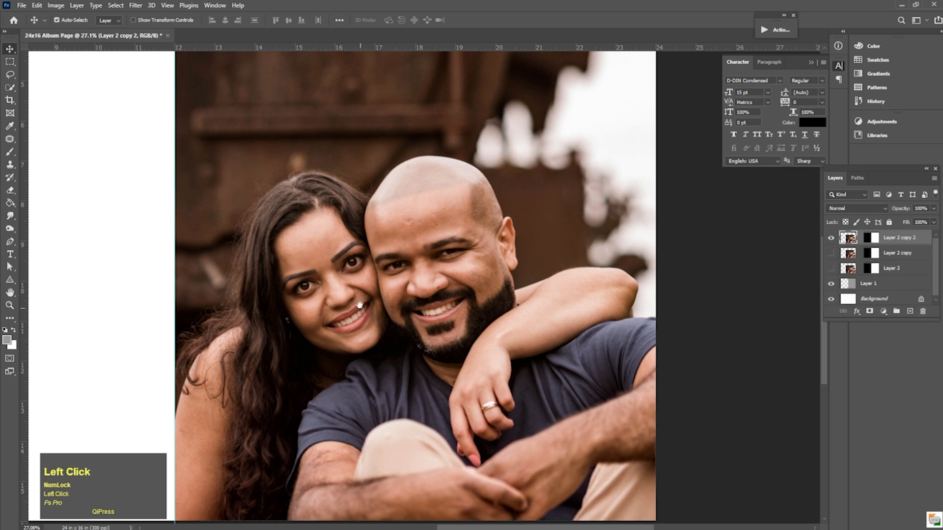
# - Select the couple on the topmost photo copy with the automatic Subject selection
pyautogui.moveTo(360, 308); pyautogui.dragTo(395, 266)
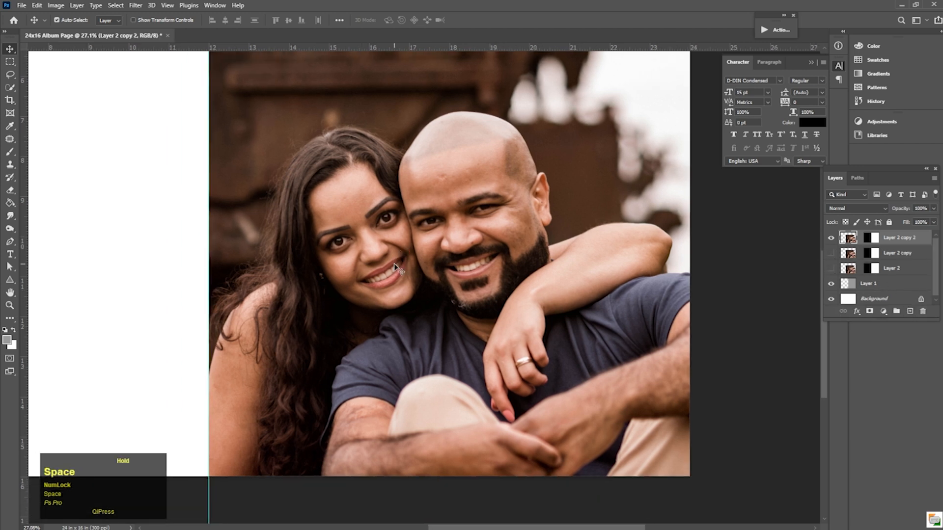
pyautogui.click(115, 5)
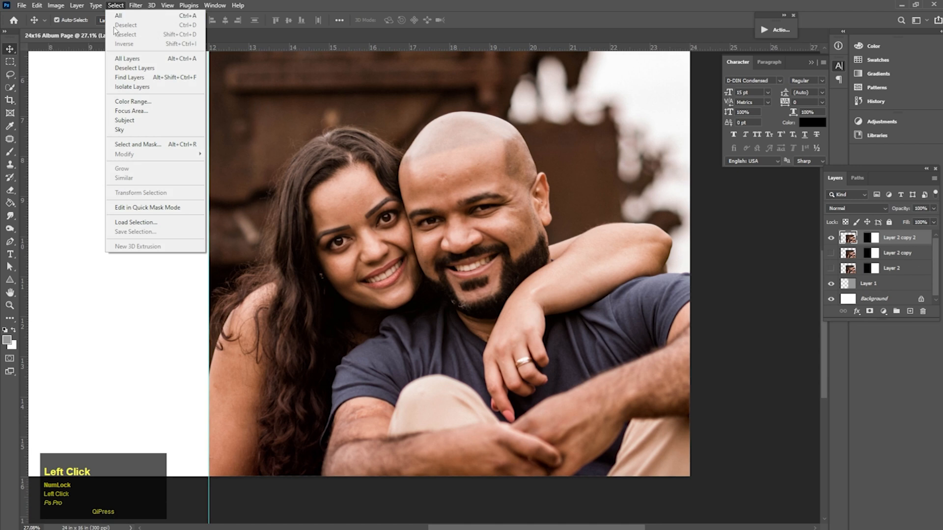
pyautogui.click(126, 120)
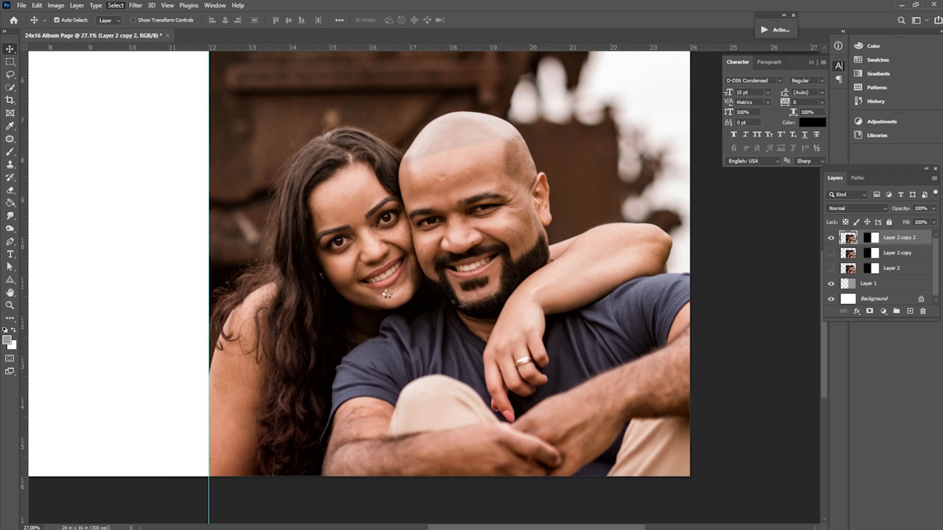
# - Check and touch up the selection outline around the man's head, the arms and the woman's hair with Quick Selection
pyautogui.moveTo(543, 176); pyautogui.dragTo(619, 202)
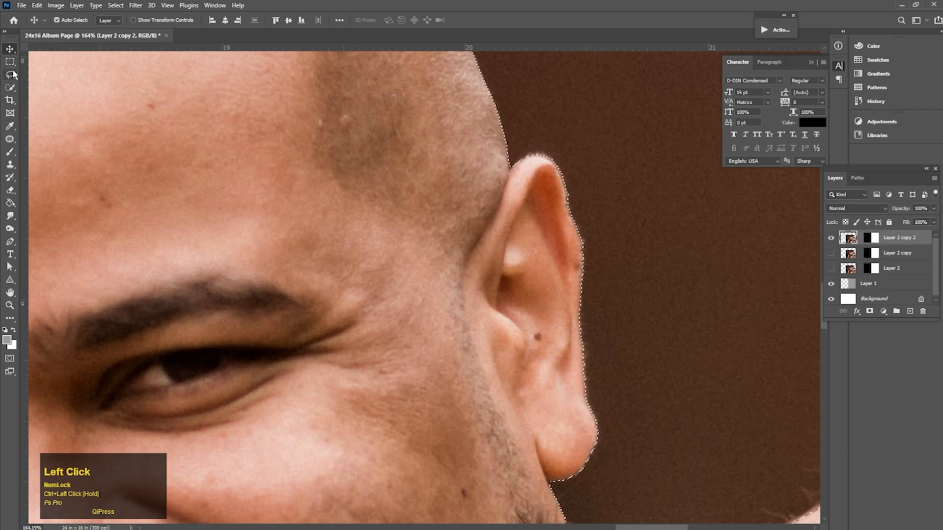
pyautogui.click(10, 87)
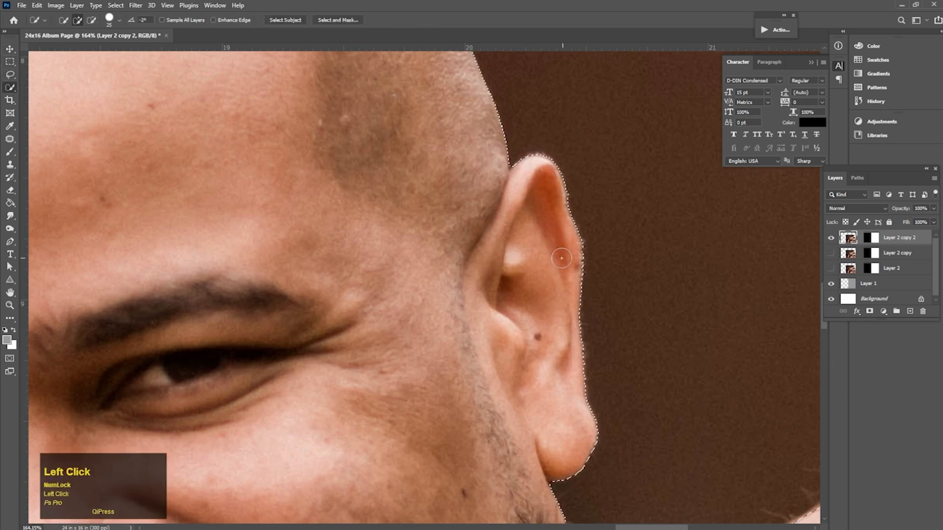
pyautogui.moveTo(366, 184); pyautogui.dragTo(621, 494)
pyautogui.moveTo(463, 266); pyautogui.dragTo(589, 303)
pyautogui.moveTo(300, 410); pyautogui.dragTo(609, 224)
pyautogui.moveTo(388, 216)
pyautogui.mouseDown()
pyautogui.moveTo(360, 210)
pyautogui.moveTo(406, 238)
pyautogui.moveTo(334, 202)
pyautogui.moveTo(372, 228)
pyautogui.mouseUp()
pyautogui.moveTo(193, 220)
pyautogui.mouseDown()
pyautogui.moveTo(599, 307)
pyautogui.moveTo(480, 293)
pyautogui.mouseUp()
pyautogui.moveTo(629, 278); pyautogui.dragTo(557, 271)
pyautogui.moveTo(327, 306); pyautogui.dragTo(600, 286)
pyautogui.moveTo(253, 459); pyautogui.dragTo(398, 213)
pyautogui.moveTo(339, 499); pyautogui.dragTo(407, 152)
pyautogui.moveTo(302, 449); pyautogui.dragTo(478, 134)
pyautogui.moveTo(261, 251); pyautogui.dragTo(281, 271)
pyautogui.moveTo(321, 246); pyautogui.dragTo(244, 272)
pyautogui.moveTo(217, 193); pyautogui.dragTo(236, 221)
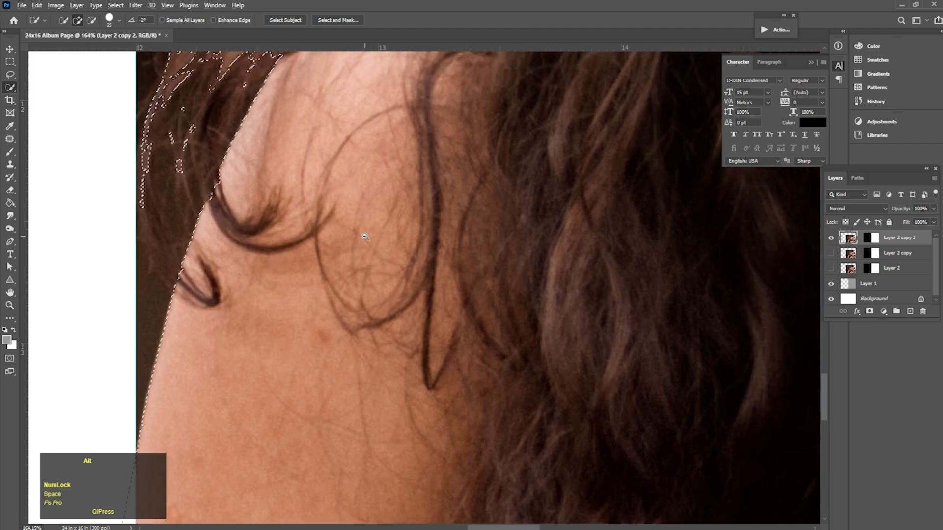
pyautogui.moveTo(363, 237); pyautogui.dragTo(298, 268)
pyautogui.moveTo(484, 226); pyautogui.dragTo(331, 372)
pyautogui.moveTo(440, 255); pyautogui.dragTo(434, 294)
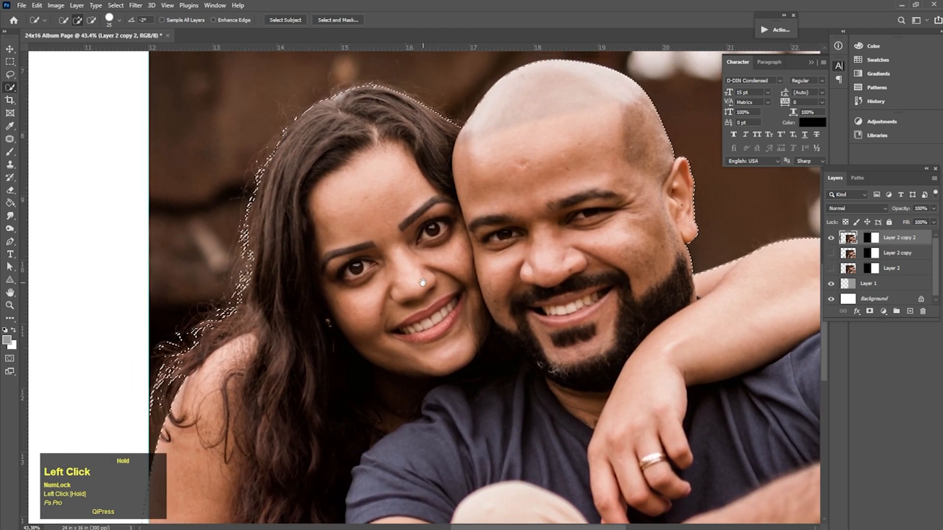
# - Open Select and Mask with a black background view and refine the selection edge along the woman's loose hair and shoulder
pyautogui.click(117, 5)
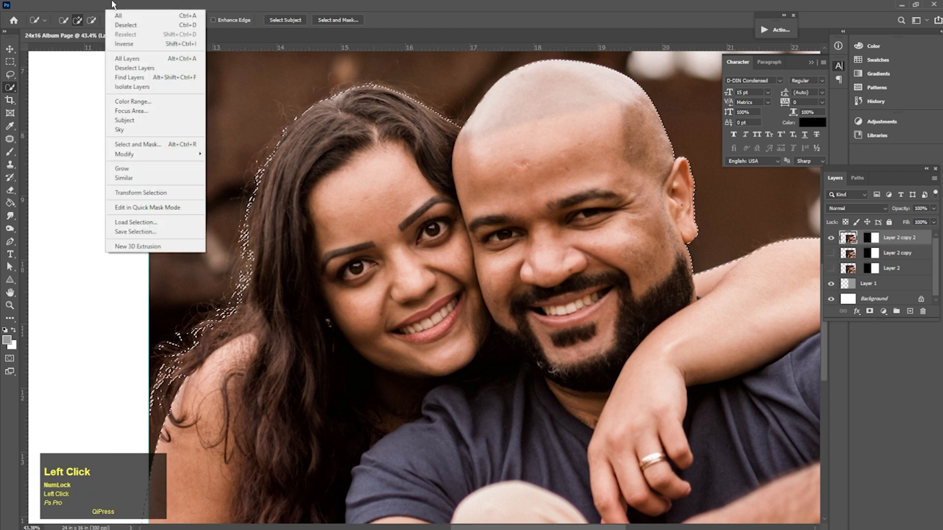
pyautogui.click(167, 146)
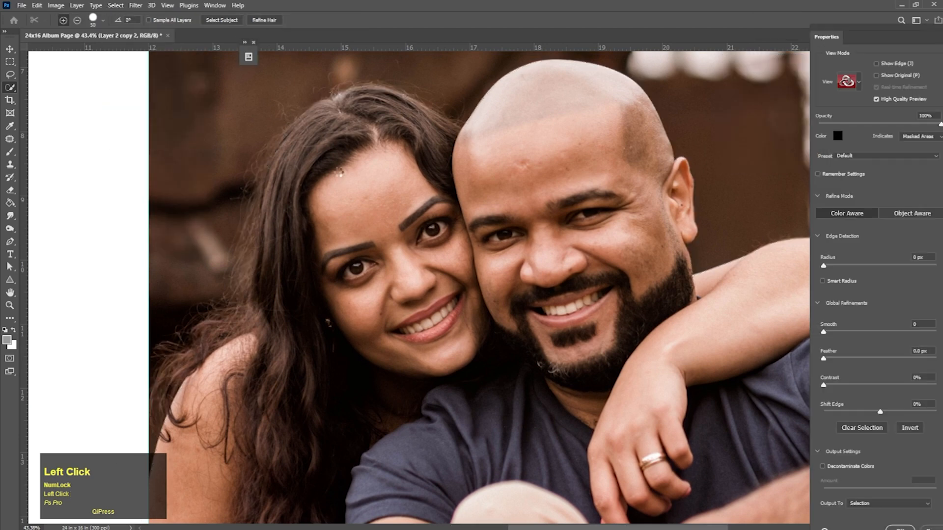
pyautogui.moveTo(254, 269); pyautogui.dragTo(299, 261)
pyautogui.moveTo(307, 335); pyautogui.dragTo(419, 143)
pyautogui.moveTo(305, 269); pyautogui.dragTo(404, 124)
pyautogui.moveTo(211, 346); pyautogui.dragTo(333, 283)
pyautogui.press('[')
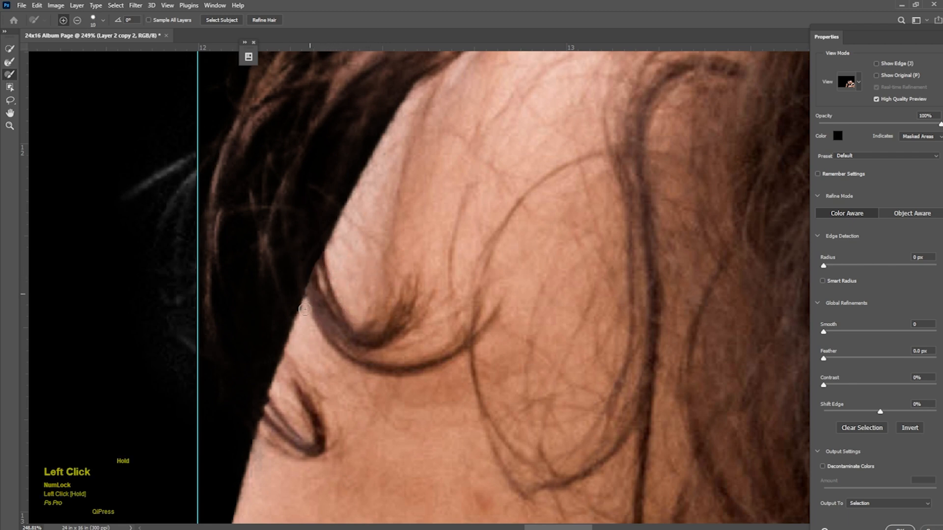
pyautogui.moveTo(448, 242); pyautogui.dragTo(352, 516)
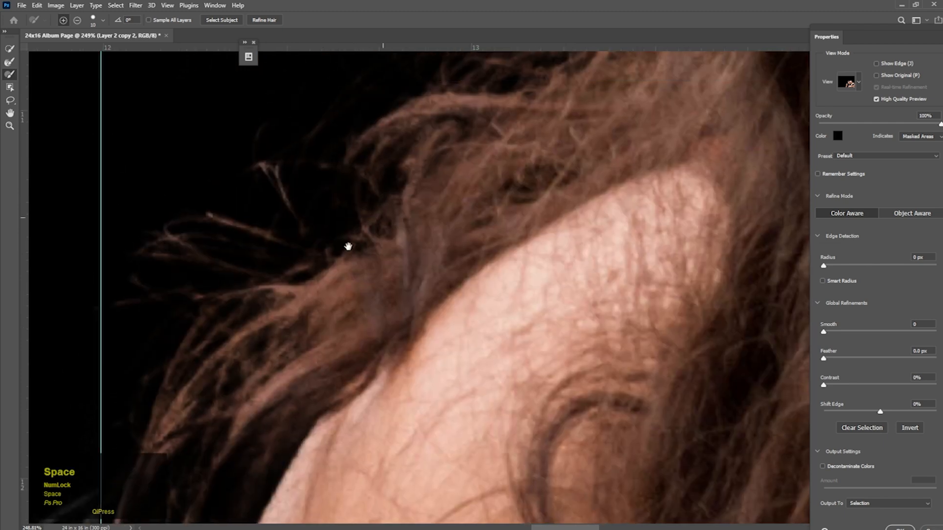
pyautogui.moveTo(347, 246); pyautogui.dragTo(290, 309)
pyautogui.moveTo(377, 273); pyautogui.dragTo(306, 283)
pyautogui.moveTo(580, 246); pyautogui.dragTo(343, 305)
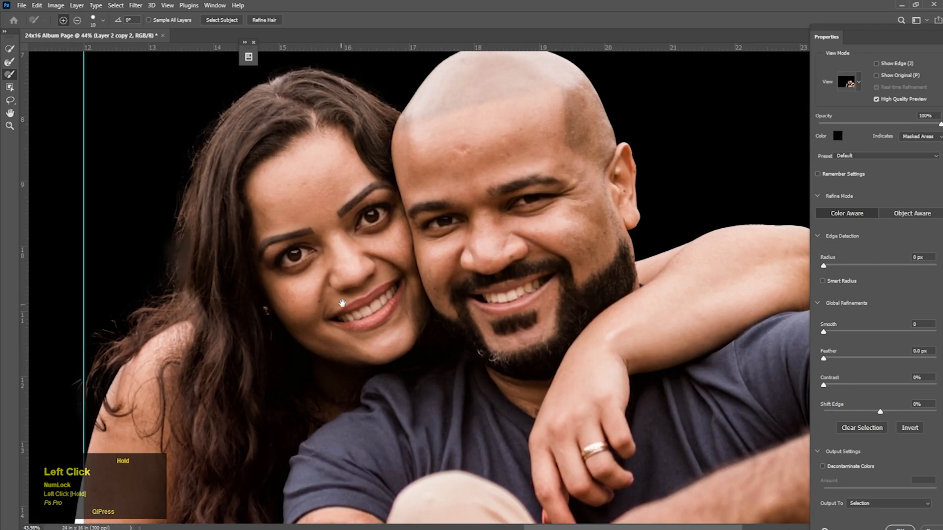
# - Check the cutout edges around both heads and the arms in Select and Mask, and output the result as a selection
pyautogui.moveTo(606, 210); pyautogui.dragTo(539, 320)
pyautogui.moveTo(249, 192); pyautogui.dragTo(274, 194)
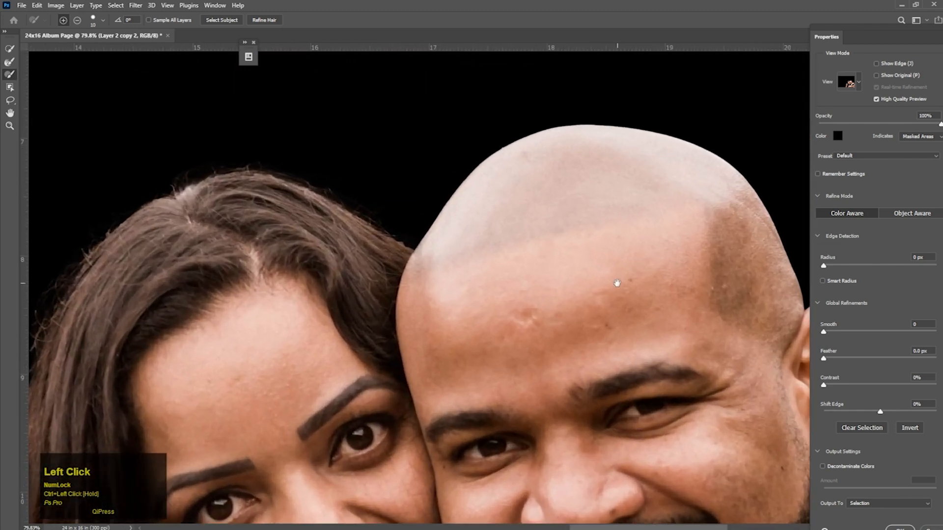
pyautogui.moveTo(617, 282); pyautogui.dragTo(335, 173)
pyautogui.moveTo(641, 339); pyautogui.dragTo(345, 173)
pyautogui.moveTo(431, 265); pyautogui.dragTo(727, 250)
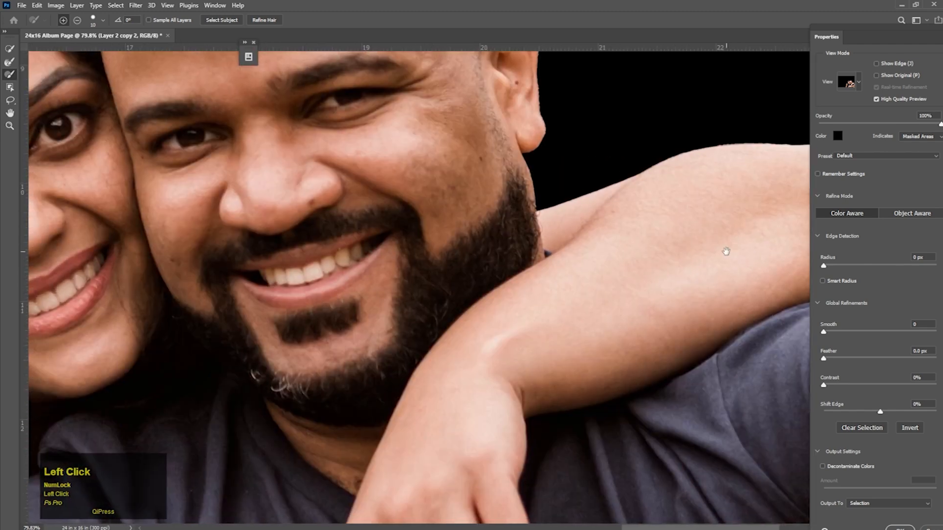
pyautogui.moveTo(227, 290); pyautogui.dragTo(627, 164)
pyautogui.moveTo(191, 306); pyautogui.dragTo(496, 216)
pyautogui.moveTo(428, 294); pyautogui.dragTo(408, 157)
pyautogui.moveTo(433, 192); pyautogui.dragTo(393, 206)
pyautogui.moveTo(492, 191); pyautogui.dragTo(344, 332)
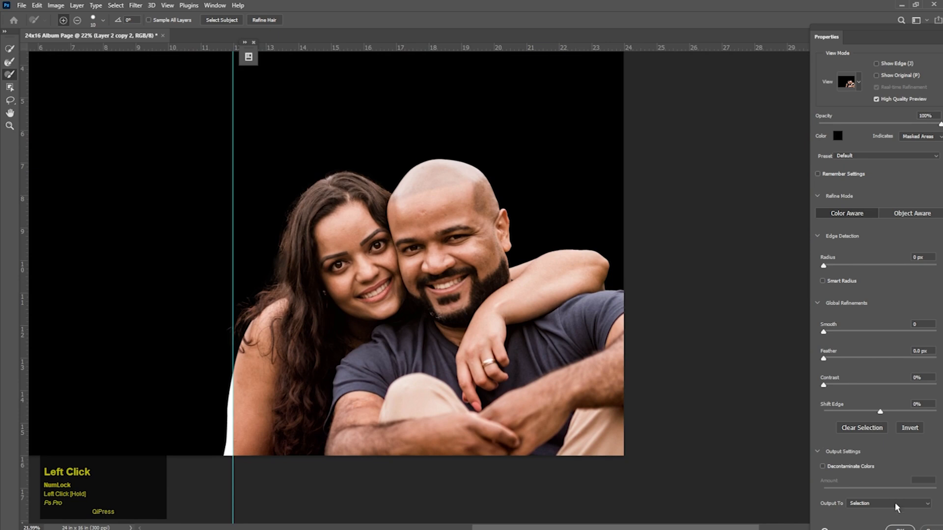
pyautogui.click(900, 528)
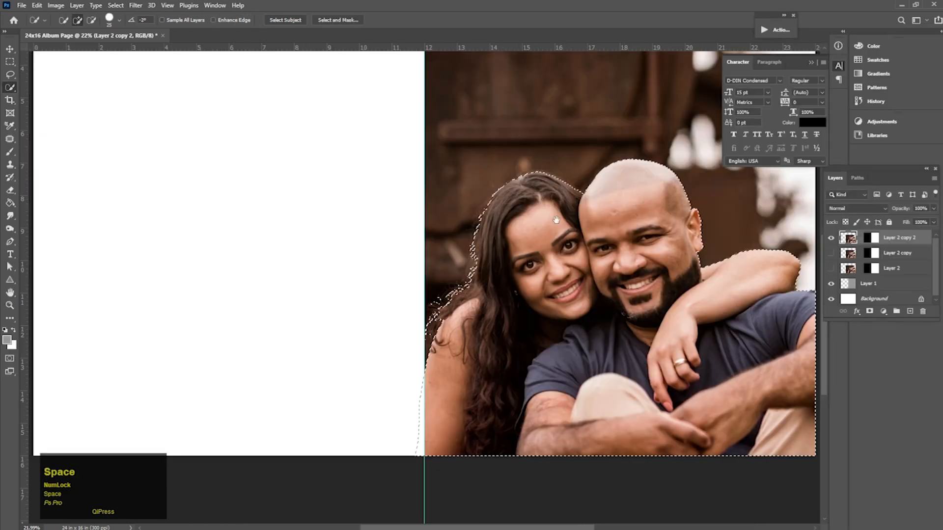
# - Invert the selection, delete the background around the couple on the top copy, and deselect
pyautogui.hotkey('ctrl', 'shift', 'i')
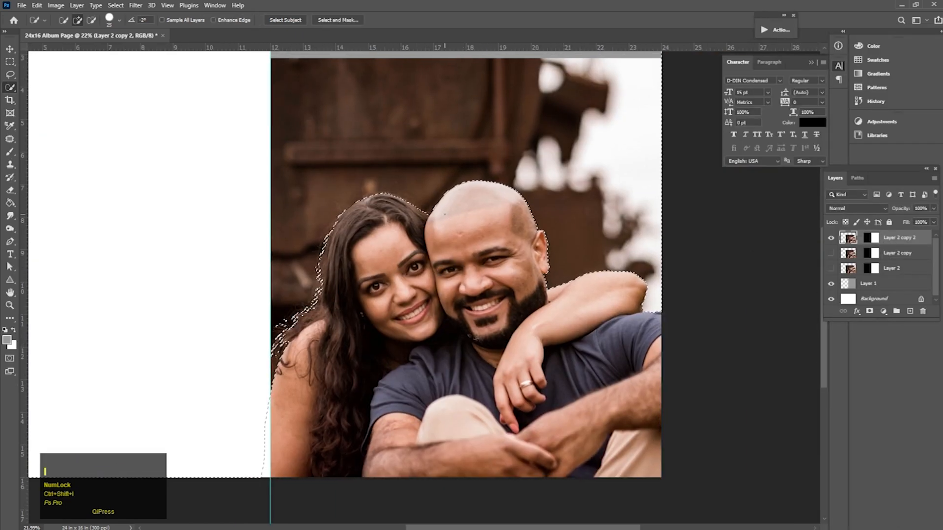
pyautogui.press('Delete')
pyautogui.hotkey('ctrl', 'd')
pyautogui.click(830, 256)
pyautogui.click(830, 255)
# - Make the grey Layer 1 active and open the standing couple photo ending in 15641376.jpg
pyautogui.click(852, 285)
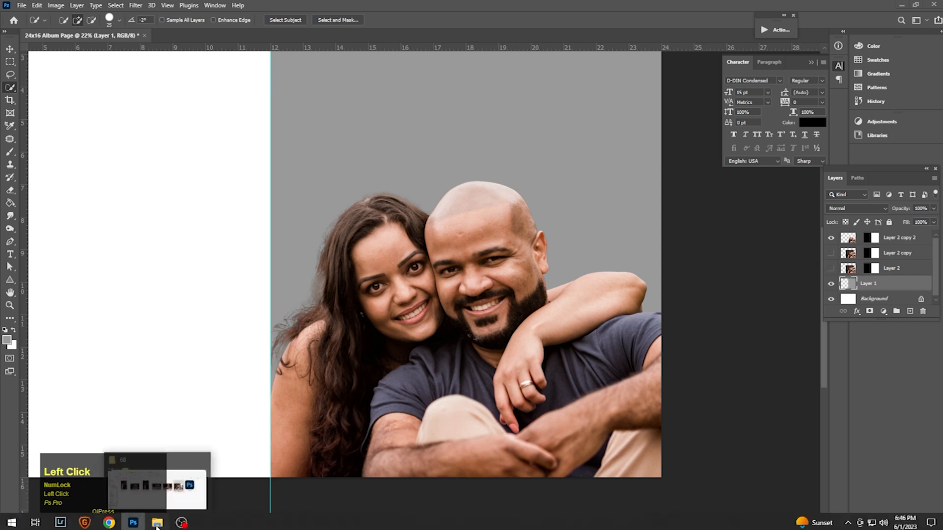
pyautogui.click(157, 521)
pyautogui.doubleClick(320, 216)
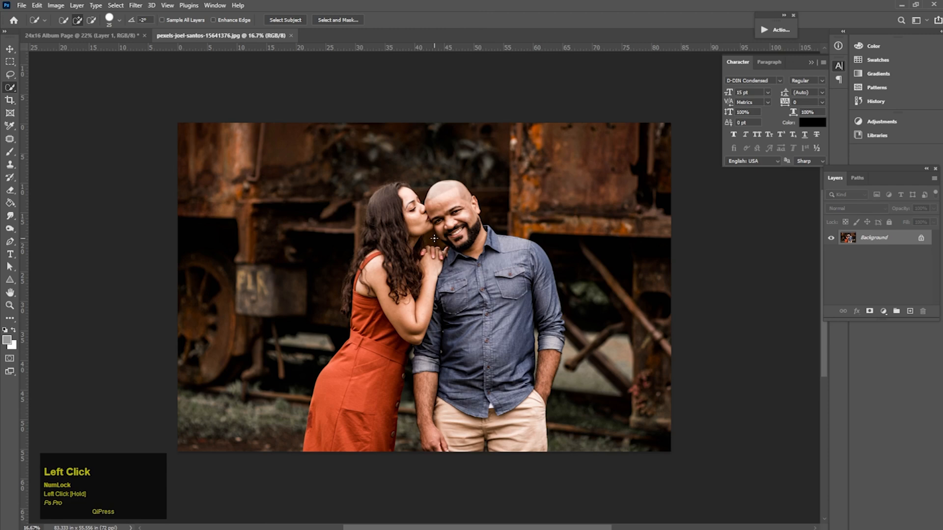
# - Copy the entire standing couple photo and return to the 24x16 Album Page document
pyautogui.press('v')
pyautogui.hotkey('ctrl', 'a')
pyautogui.hotkey('ctrl', 'c')
pyautogui.click(107, 35)
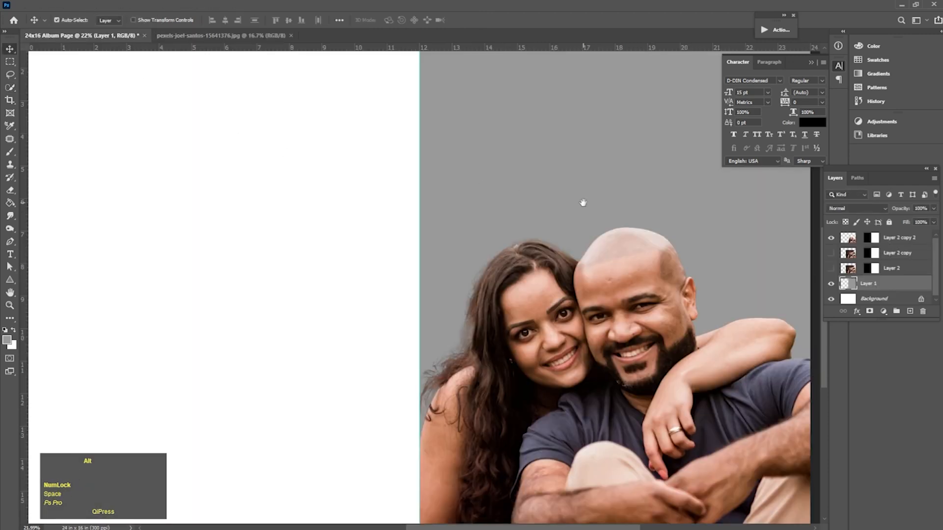
# - Paste the standing couple photo masked into the grey Layer 1 area, then scale and position it behind the cutout couple
pyautogui.scroll(-5, 582, 202)
pyautogui.moveTo(579, 235); pyautogui.dragTo(444, 282)
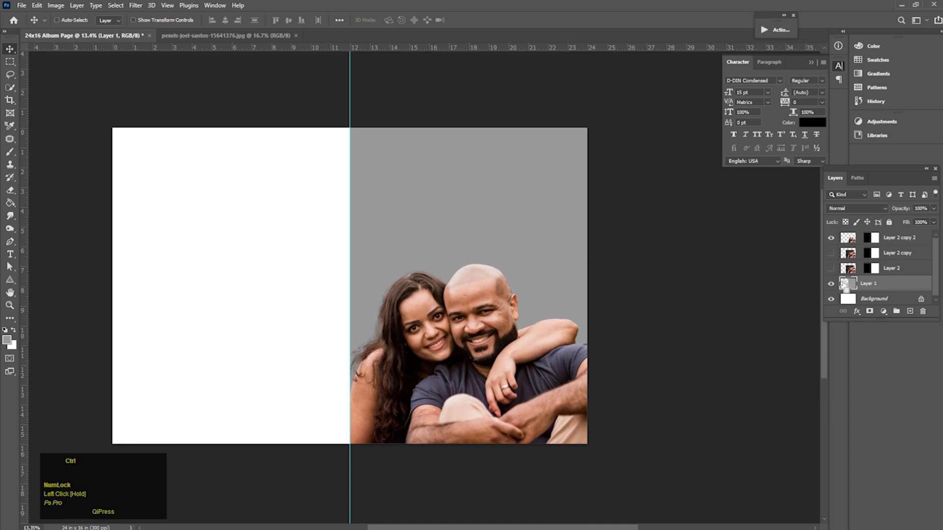
pyautogui.hotkey('ctrl', 'shift', 'alt', 'v')
pyautogui.hotkey('ctrl', 't')
pyautogui.moveTo(547, 250); pyautogui.dragTo(611, 189)
pyautogui.press('Return')
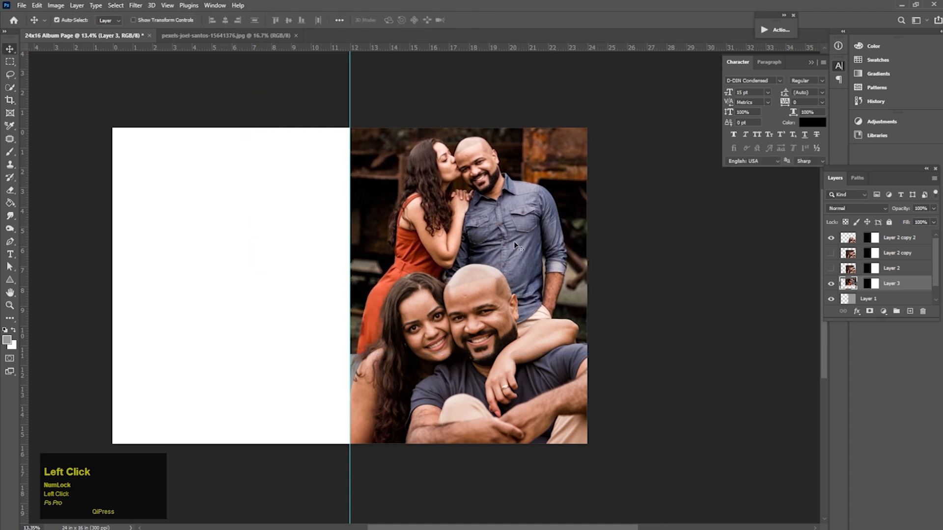
# - Turn on the visibility of Layer 2 copy and make it the active layer
pyautogui.click(831, 254)
pyautogui.moveTo(480, 198); pyautogui.dragTo(495, 223)
pyautogui.click(847, 253)
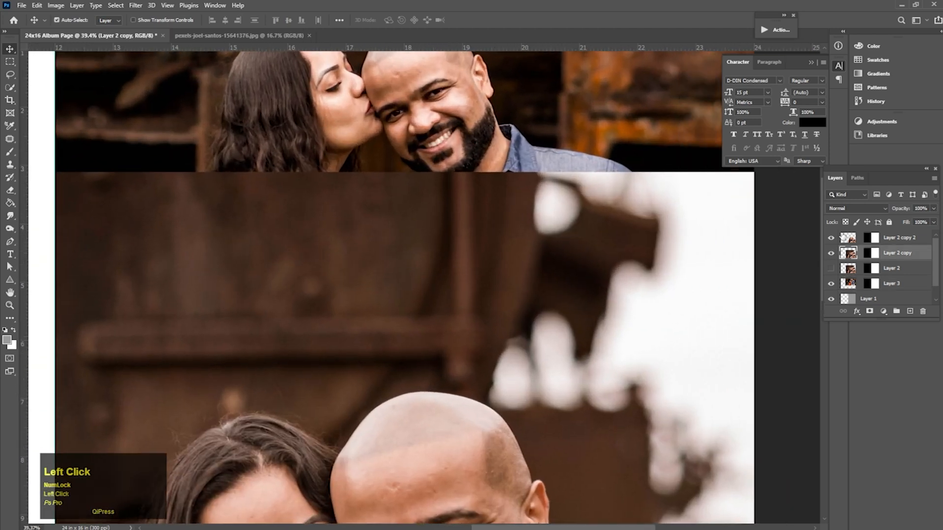
pyautogui.click(830, 253)
pyautogui.click(830, 252)
# - Erase the hard upper edge of Layer 2 copy with a large soft Eraser at 51% opacity to blend it into the standing photo
pyautogui.click(11, 191)
pyautogui.press(']')
pyautogui.press(']')
pyautogui.press(']')
pyautogui.press(']')
pyautogui.press(']')
pyautogui.press(']')
pyautogui.press(']')
pyautogui.press(']')
pyautogui.press(']')
pyautogui.press(']')
pyautogui.press(']')
pyautogui.moveTo(91, 135)
pyautogui.mouseDown()
pyautogui.moveTo(218, 167)
pyautogui.moveTo(636, 140)
pyautogui.mouseUp()
pyautogui.press('space')
pyautogui.moveTo(563, 187)
pyautogui.mouseDown()
pyautogui.moveTo(451, 194)
pyautogui.moveTo(768, 147)
pyautogui.mouseUp()
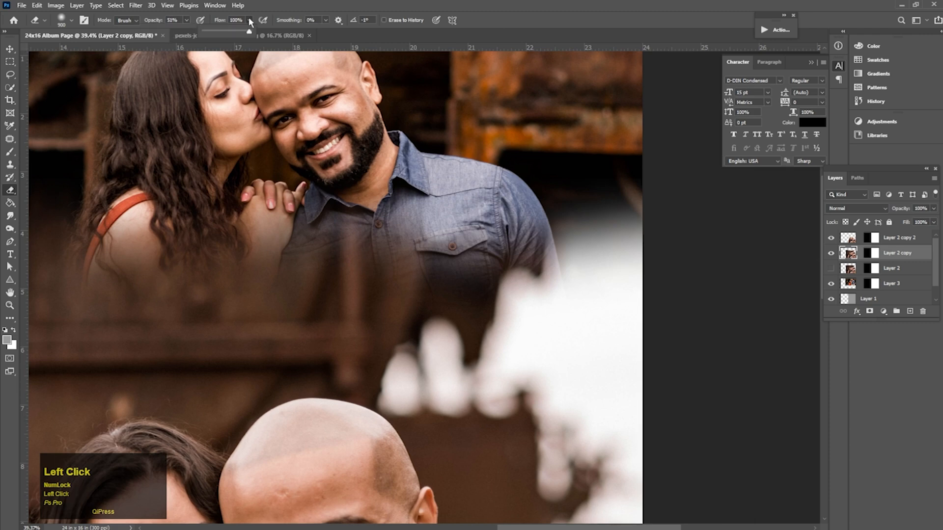
# - Set the Eraser flow to 51% and erase more of Layer 2 copy across the standing man's shirt, enlarging the brush
pyautogui.moveTo(305, 94); pyautogui.dragTo(275, 98)
pyautogui.moveTo(352, 231); pyautogui.dragTo(579, 250)
pyautogui.press(']')
pyautogui.press(']')
pyautogui.press(']')
pyautogui.press(']')
# - Lower the Eraser opacity to 24% and softly erase Layer 2 copy over the standing woman's hair, dress and the man's torso
pyautogui.moveTo(187, 20); pyautogui.dragTo(174, 28)
pyautogui.press(']')
pyautogui.press(']')
pyautogui.press(']')
pyautogui.moveTo(223, 165)
pyautogui.mouseDown()
pyautogui.moveTo(238, 230)
pyautogui.moveTo(43, 236)
pyautogui.mouseUp()
pyautogui.moveTo(233, 264)
pyautogui.mouseDown()
pyautogui.moveTo(314, 265)
pyautogui.moveTo(292, 227)
pyautogui.moveTo(256, 209)
pyautogui.moveTo(385, 293)
pyautogui.moveTo(447, 248)
pyautogui.moveTo(452, 221)
pyautogui.moveTo(407, 190)
pyautogui.moveTo(417, 250)
pyautogui.moveTo(404, 245)
pyautogui.mouseUp()
# - Erase the remaining background haze over the standing couple's bodies with a smaller soft Eraser brush
pyautogui.press('[')
pyautogui.press('[')
pyautogui.press('[')
pyautogui.press('[')
pyautogui.press('[')
pyautogui.moveTo(446, 309)
pyautogui.mouseDown()
pyautogui.moveTo(424, 255)
pyautogui.moveTo(429, 207)
pyautogui.moveTo(441, 265)
pyautogui.moveTo(432, 225)
pyautogui.moveTo(543, 187)
pyautogui.moveTo(505, 200)
pyautogui.moveTo(396, 127)
pyautogui.moveTo(432, 301)
pyautogui.moveTo(429, 265)
pyautogui.moveTo(370, 192)
pyautogui.mouseUp()
pyautogui.moveTo(329, 154)
pyautogui.mouseDown()
pyautogui.moveTo(327, 232)
pyautogui.moveTo(307, 199)
pyautogui.moveTo(251, 223)
pyautogui.moveTo(264, 144)
pyautogui.mouseUp()
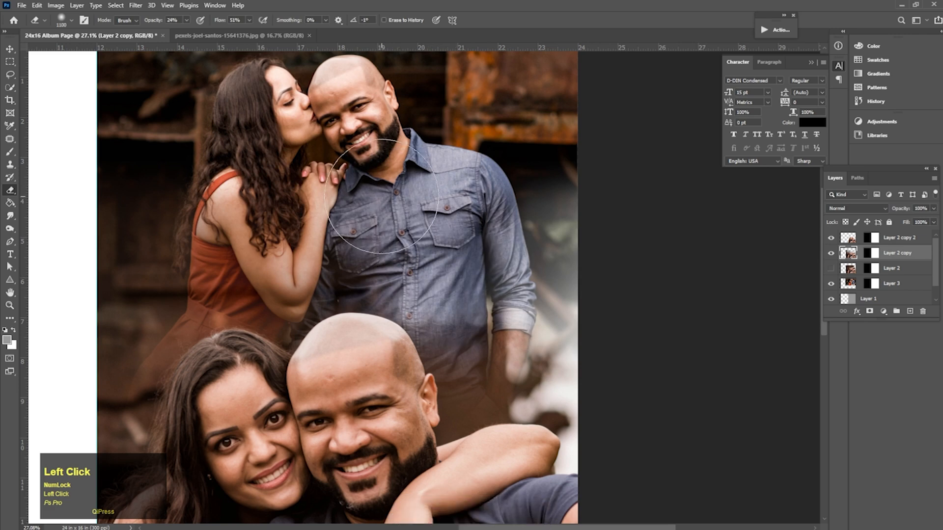
pyautogui.keyDown('alt'); pyautogui.click(352, 185); pyautogui.keyUp('alt')
pyautogui.keyDown('alt'); pyautogui.click(347, 182); pyautogui.keyUp('alt')
pyautogui.keyDown('alt'); pyautogui.click(339, 180); pyautogui.keyUp('alt')
pyautogui.moveTo(339, 180); pyautogui.dragTo(373, 176)
pyautogui.moveTo(319, 232); pyautogui.dragTo(408, 227)
pyautogui.moveTo(382, 256); pyautogui.dragTo(463, 229)
pyautogui.moveTo(446, 231); pyautogui.dragTo(411, 231)
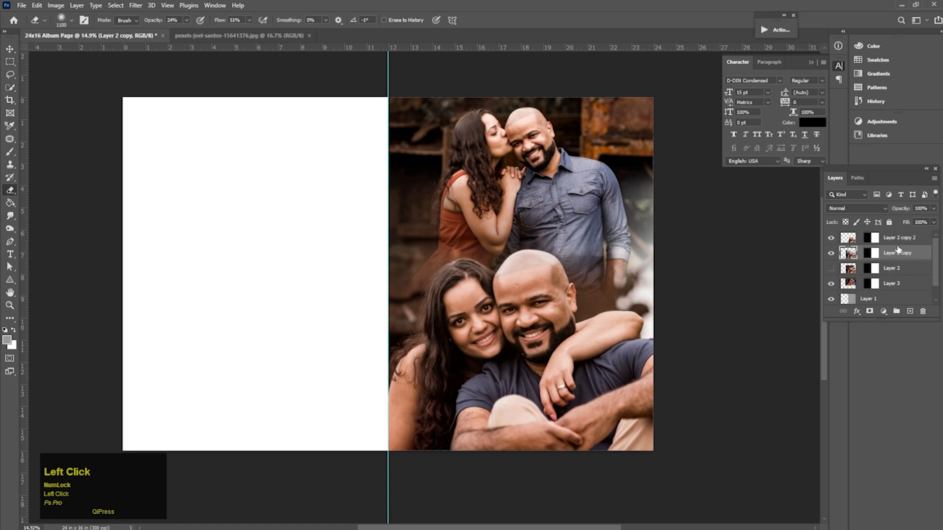
# - Add a new layer on top, fill an upright rectangular selection on the white left page with the grey foreground color, and deselect
pyautogui.hotkey('alt', ']')
pyautogui.click(909, 312)
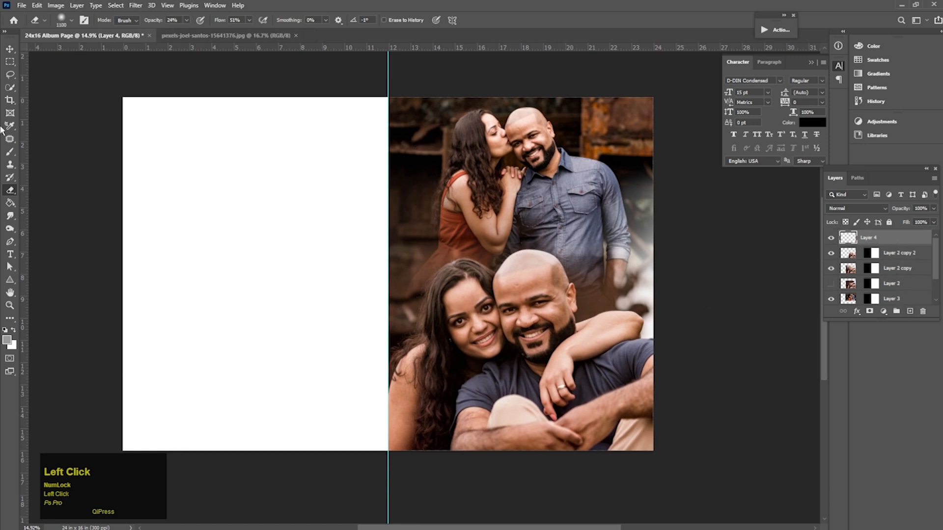
pyautogui.click(10, 60)
pyautogui.moveTo(141, 160); pyautogui.dragTo(222, 288)
pyautogui.click(10, 203)
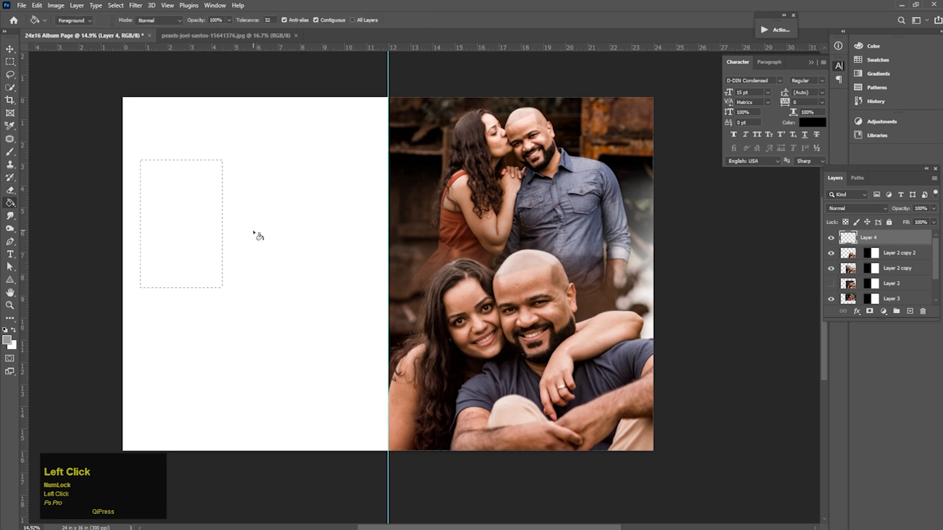
pyautogui.click(182, 228)
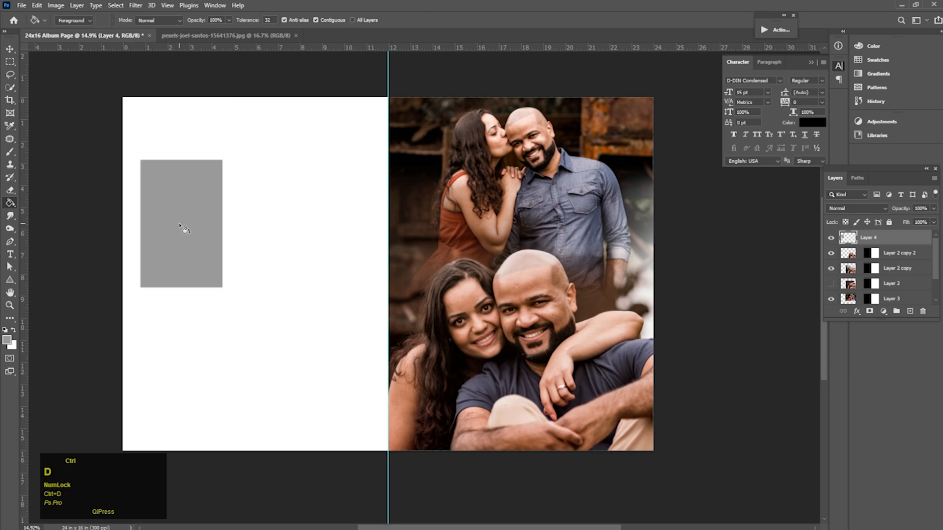
# - Duplicate the grey rectangle and place the copy to its right with a narrow gap between them
pyautogui.press('v')
pyautogui.keyDown('alt'); pyautogui.moveTo(178, 224); pyautogui.dragTo(244, 237); pyautogui.keyUp('alt')
pyautogui.hotkey('shift', 'Right')
pyautogui.hotkey('shift', 'Right')
pyautogui.hotkey('shift', 'Right')
pyautogui.hotkey('shift', 'Right')
pyautogui.hotkey('shift', 'Right')
pyautogui.hotkey('shift', 'Right')
pyautogui.hotkey('shift', 'Right')
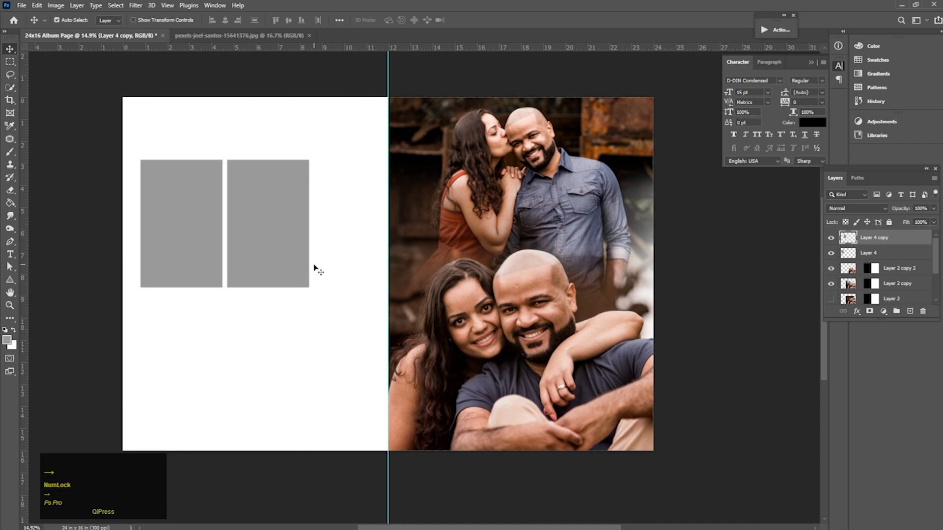
pyautogui.hotkey('shift', 'Right')
# - Stretch the copied rectangle to the right to about 171% width, keeping its height
pyautogui.hotkey('ctrl', 't')
pyautogui.moveTo(311, 223); pyautogui.dragTo(367, 222)
pyautogui.click(293, 222)
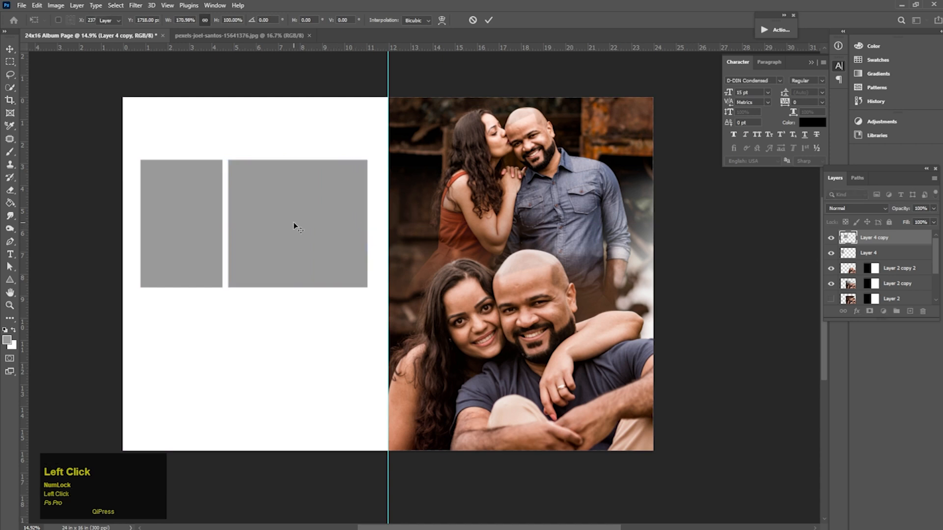
pyautogui.click(293, 221)
# - Duplicate both rectangles into a second row, with the wide copy at left and the narrow copy at right
pyautogui.click(183, 260)
pyautogui.moveTo(183, 231); pyautogui.dragTo(343, 334)
pyautogui.moveTo(316, 202); pyautogui.dragTo(226, 329)
# - Select both lower rectangles and nudge them down so the gap between the rows matches the vertical gaps
pyautogui.keyDown('shift'); pyautogui.click(311, 329); pyautogui.keyUp('shift')
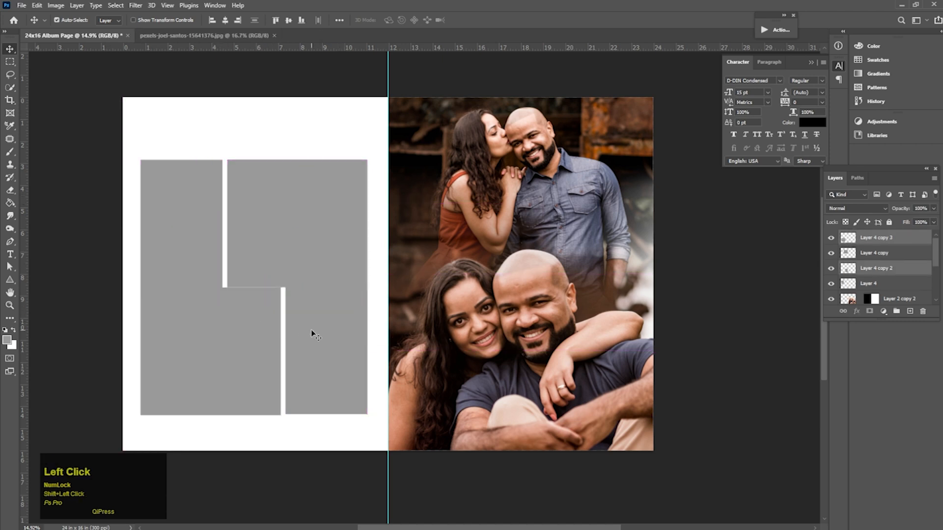
pyautogui.press('Down')
pyautogui.press('Down')
pyautogui.press('Down')
pyautogui.press('Down')
pyautogui.press('Down')
pyautogui.press('Down')
pyautogui.press('Down')
pyautogui.press('Down')
pyautogui.press('Down')
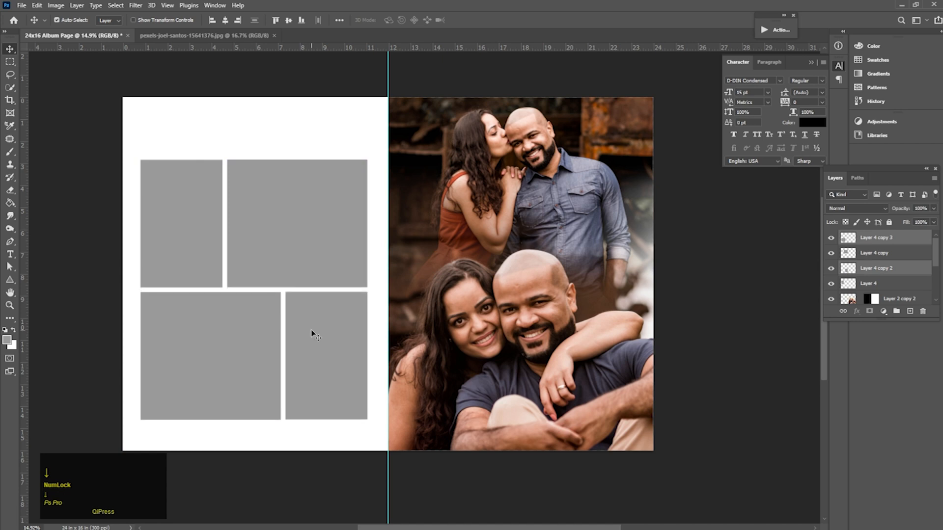
pyautogui.press('Up')
pyautogui.press('Up')
pyautogui.moveTo(271, 319); pyautogui.dragTo(371, 298)
pyautogui.click(529, 310)
pyautogui.keyDown('shift'); pyautogui.click(387, 249); pyautogui.keyUp('shift')
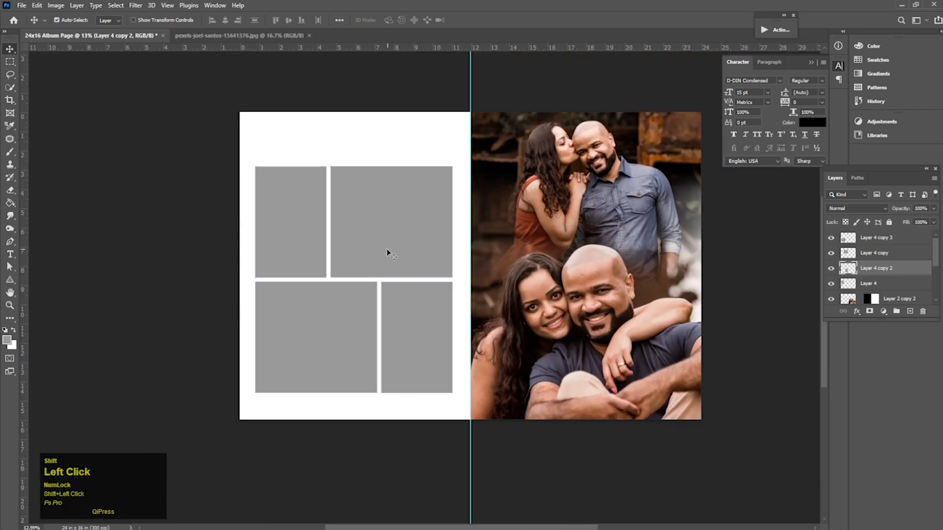
pyautogui.click(480, 393)
pyautogui.click(393, 349)
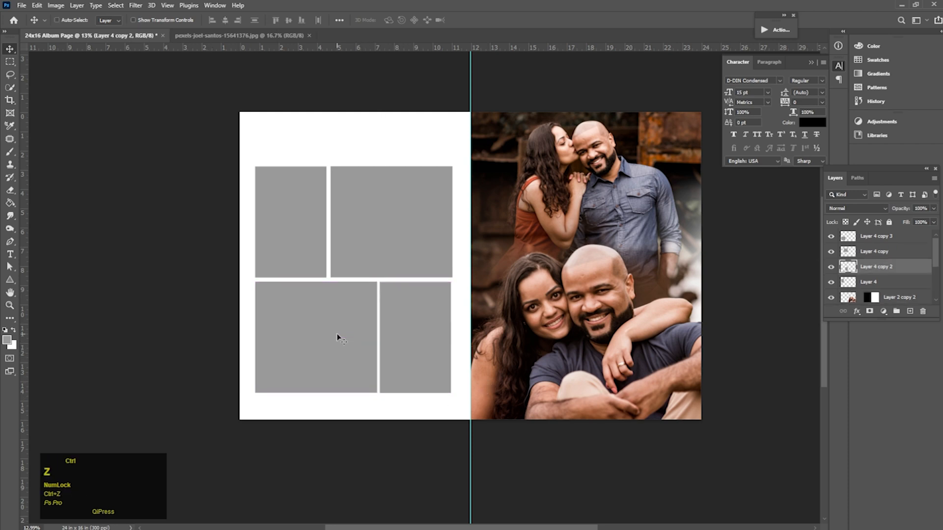
# - Select all four grey rectangles, scale them together to 80.76% and move the group lower on the left page
pyautogui.click(336, 333)
pyautogui.keyDown('shift'); pyautogui.click(384, 232); pyautogui.keyUp('shift')
pyautogui.keyDown('shift'); pyautogui.click(312, 225); pyautogui.keyUp('shift')
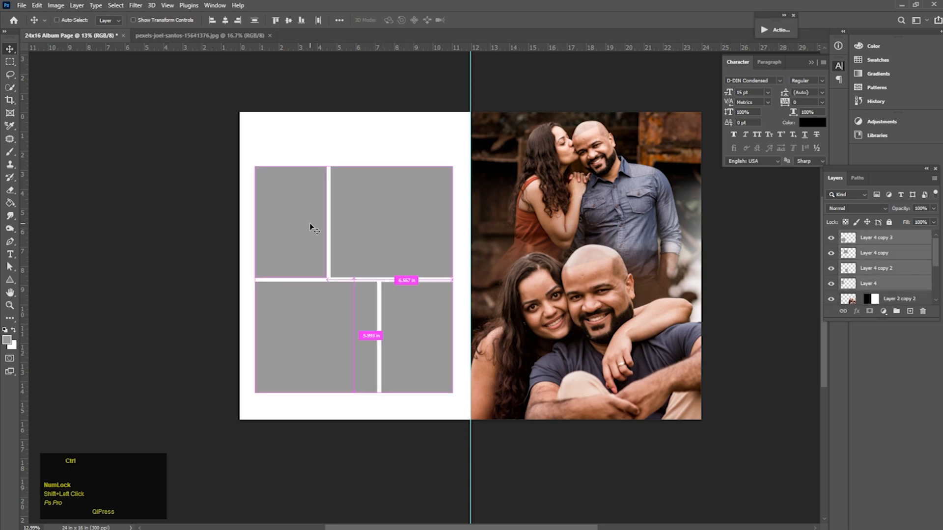
pyautogui.hotkey('ctrl', 't')
pyautogui.moveTo(252, 176); pyautogui.dragTo(274, 195)
pyautogui.moveTo(322, 228); pyautogui.dragTo(315, 252)
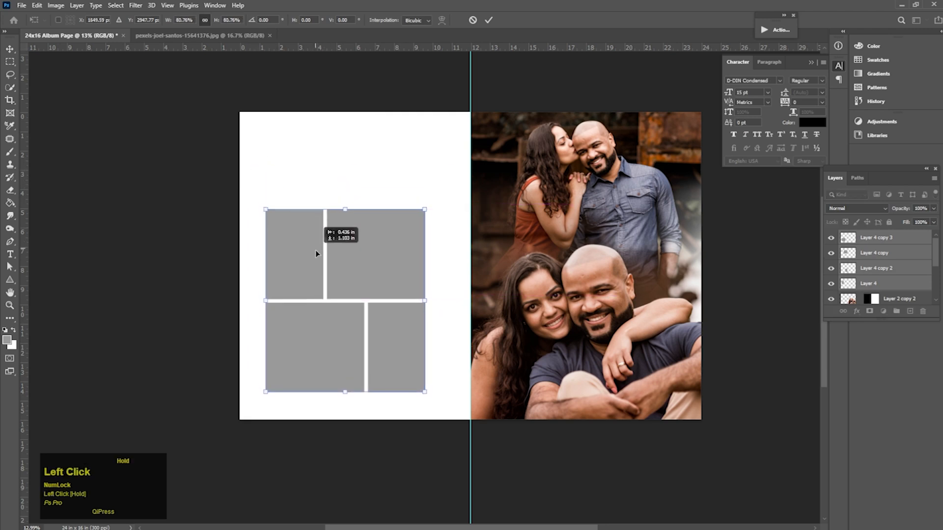
# - Fine-tune the vertical position of the four-rectangle group so it sits slightly higher, and apply the transform
pyautogui.press('Down')
pyautogui.press('Down')
pyautogui.press('Down')
pyautogui.press('Down')
pyautogui.press('Down')
pyautogui.press('Down')
pyautogui.press('Down')
pyautogui.press('Down')
pyautogui.press('Down')
pyautogui.press('Down')
pyautogui.press('Down')
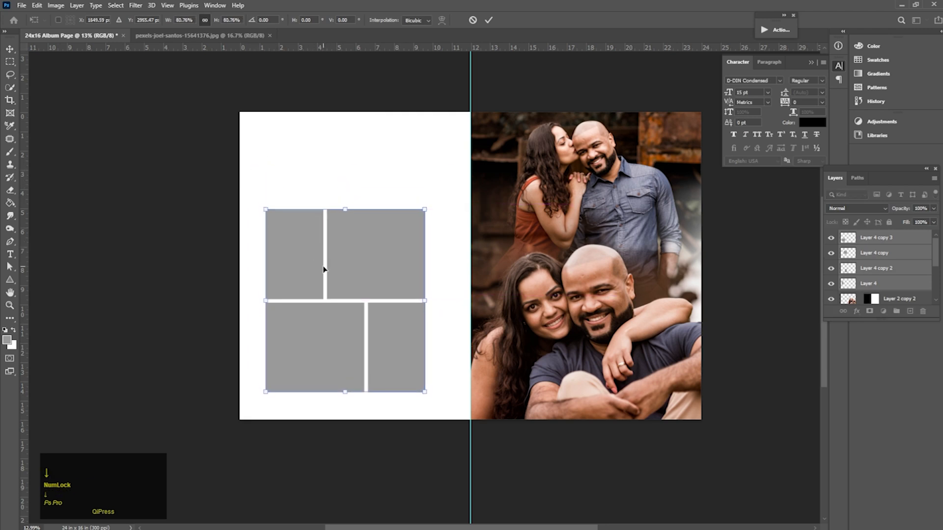
pyautogui.press('Up')
pyautogui.press('Up')
pyautogui.press('Up')
pyautogui.press('Up')
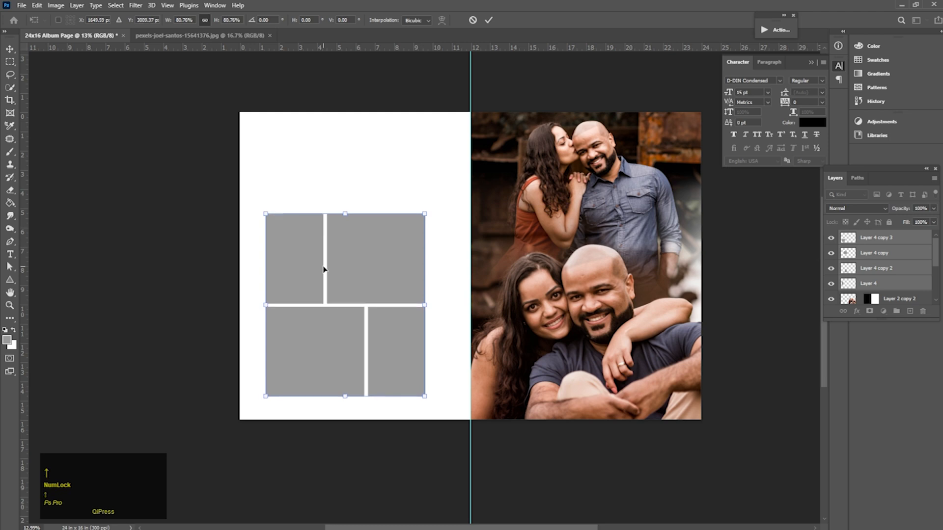
pyautogui.press('Up')
pyautogui.press('Up')
pyautogui.press('Up')
pyautogui.press('Up')
pyautogui.press('Up')
pyautogui.press('Up')
pyautogui.press('Up')
pyautogui.press('Up')
pyautogui.press('Up')
pyautogui.press('Up')
pyautogui.press('Up')
pyautogui.press('Up')
pyautogui.press('Up')
pyautogui.doubleClick(322, 266)
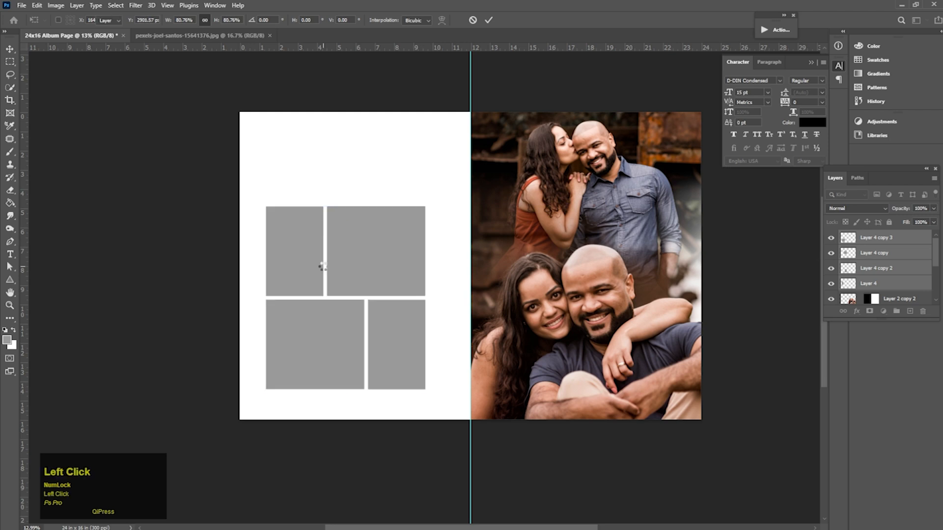
# - Add a new layer above the Background and draw a rectangular selection about 11.3 × 12.7 in, reaching past the center guide
pyautogui.moveTo(936, 264); pyautogui.dragTo(938, 301)
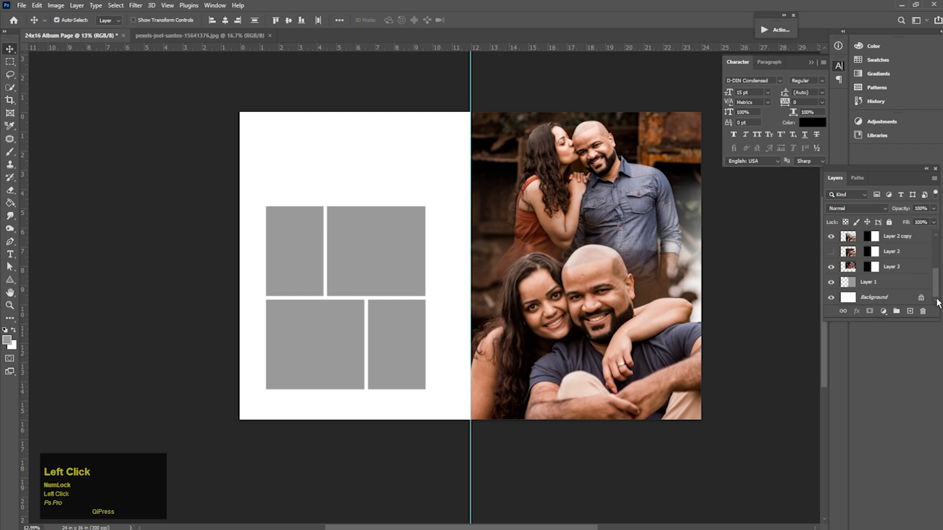
pyautogui.click(880, 301)
pyautogui.click(909, 311)
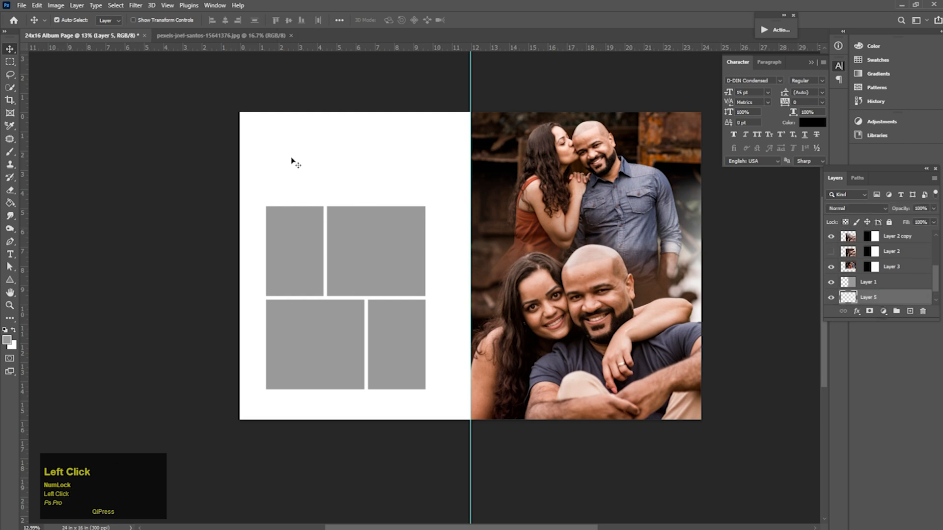
pyautogui.click(10, 61)
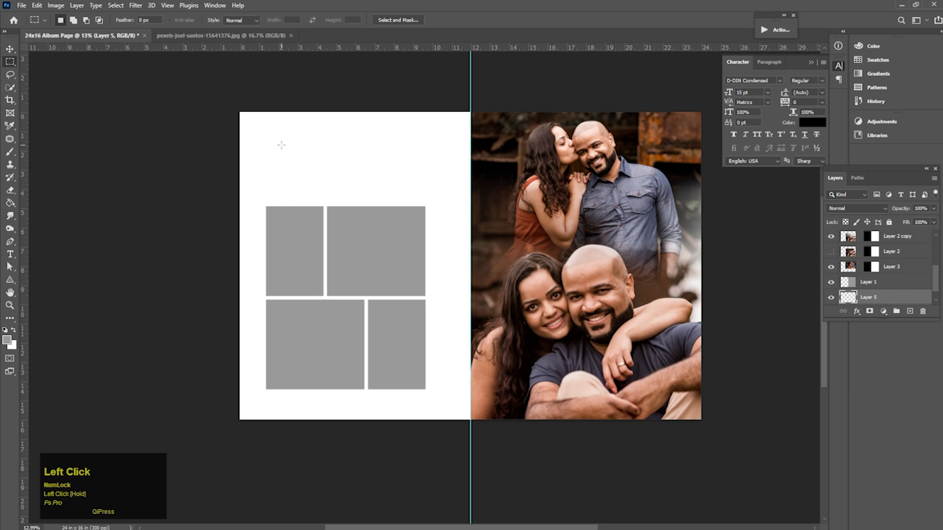
pyautogui.moveTo(286, 144); pyautogui.dragTo(500, 391)
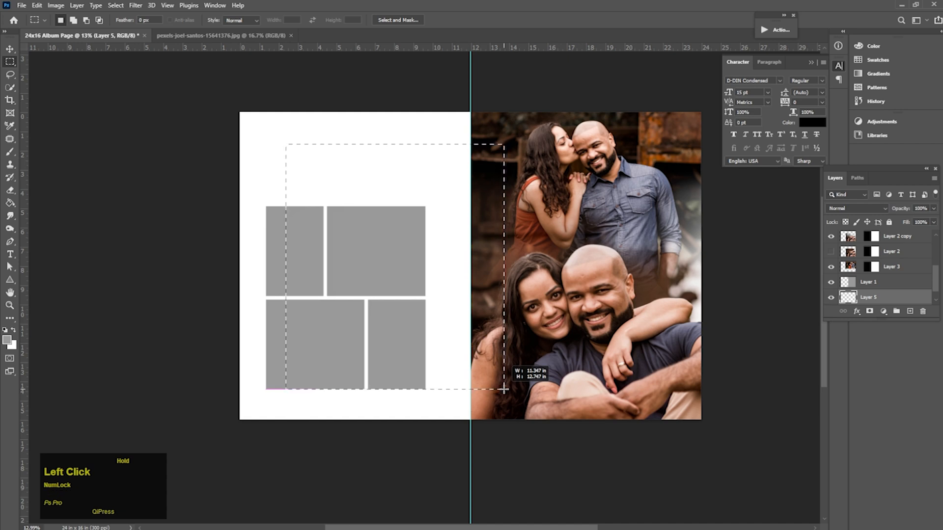
# - Stroke the selection with a 15 px centered line in rust brown #86512f sampled from the photo, and deselect
pyautogui.rightClick(366, 179)
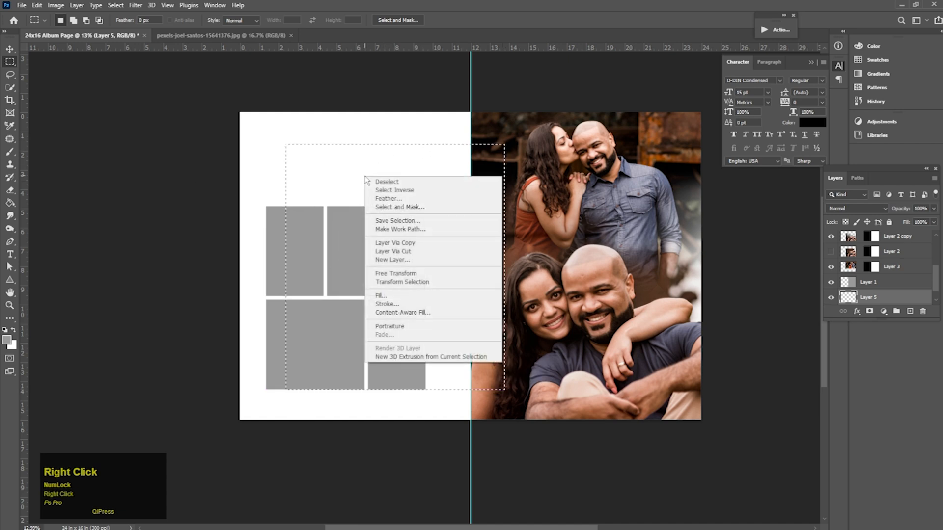
pyautogui.click(384, 303)
pyautogui.moveTo(429, 117); pyautogui.dragTo(626, 145)
pyautogui.click(620, 195)
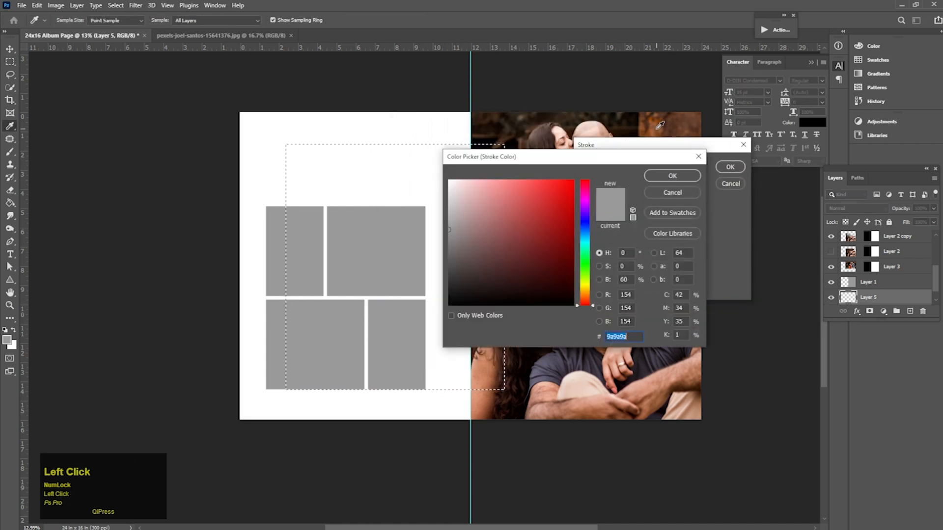
pyautogui.click(654, 128)
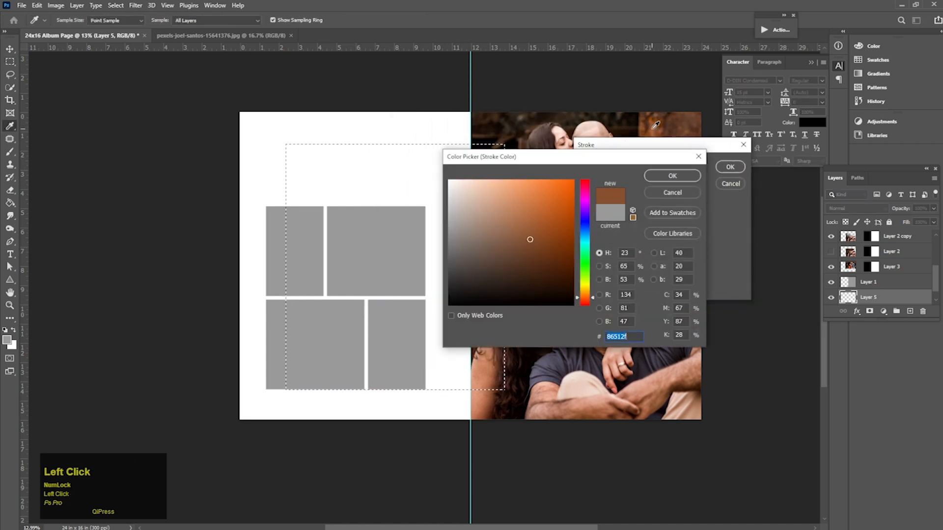
pyautogui.click(670, 176)
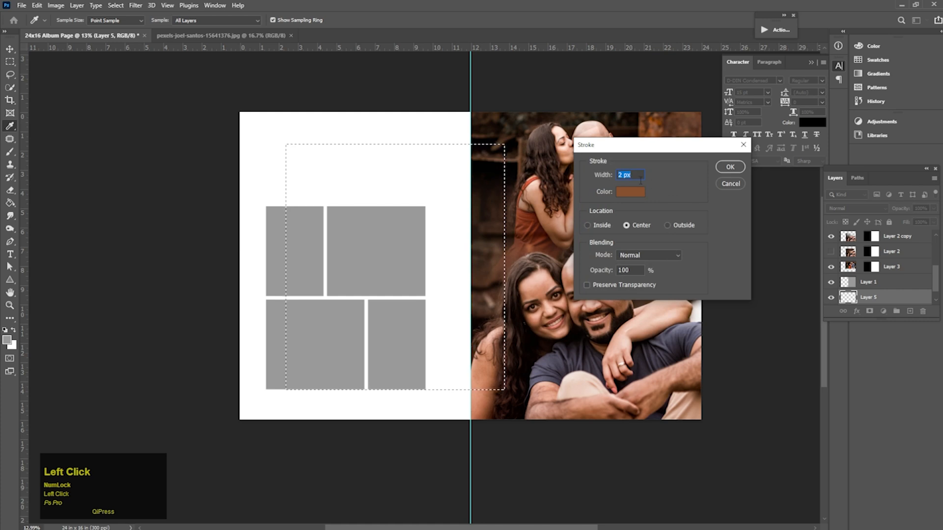
pyautogui.write('15')
pyautogui.press('Return')
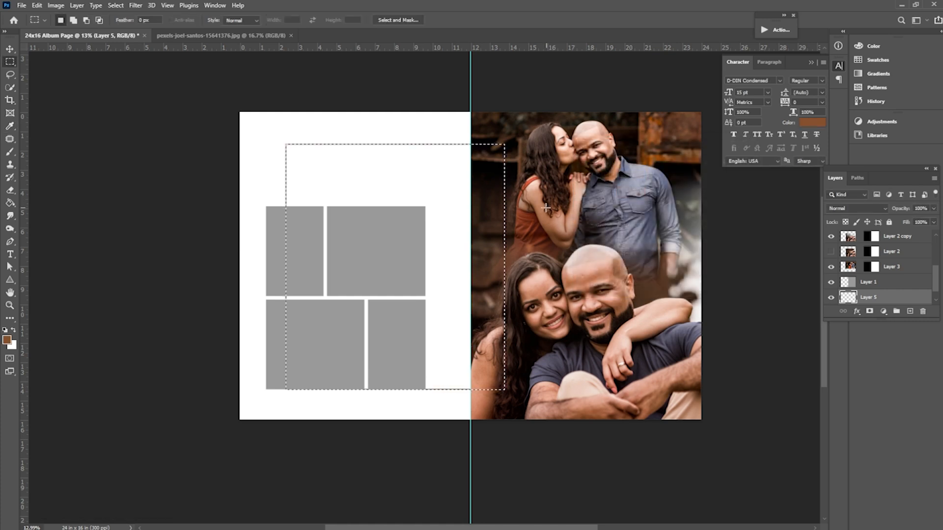
pyautogui.click(536, 219)
pyautogui.hotkey('ctrl', 'space')
pyautogui.press('v')
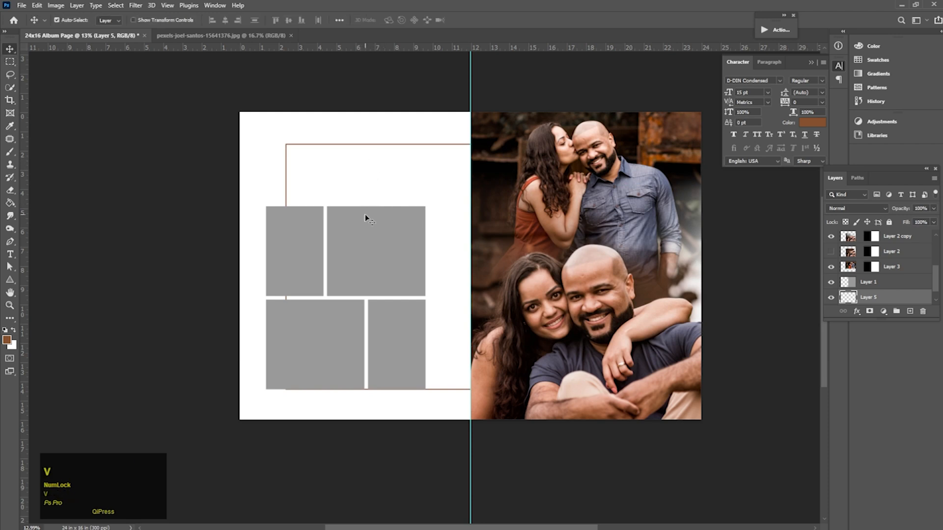
# - Select the four grey rectangles, enlarge them slightly and shift the group up and left so it overlaps the brown frame
pyautogui.click(366, 214)
pyautogui.keyDown('shift'); pyautogui.click(299, 341); pyautogui.keyUp('shift')
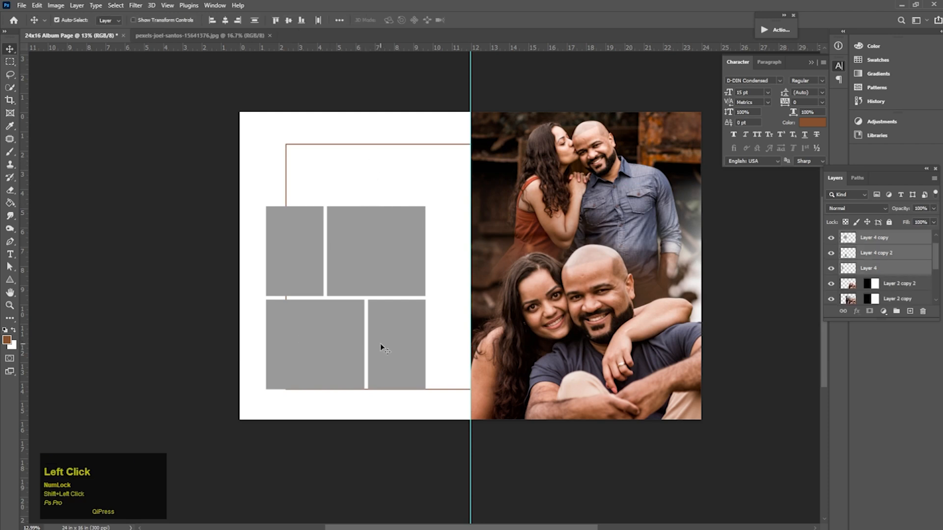
pyautogui.hotkey('ctrl', 't')
pyautogui.moveTo(312, 317)
pyautogui.mouseDown()
pyautogui.moveTo(316, 305)
pyautogui.moveTo(308, 307)
pyautogui.mouseUp()
pyautogui.moveTo(418, 192); pyautogui.dragTo(422, 187)
pyautogui.moveTo(367, 249); pyautogui.dragTo(368, 246)
pyautogui.press('Return')
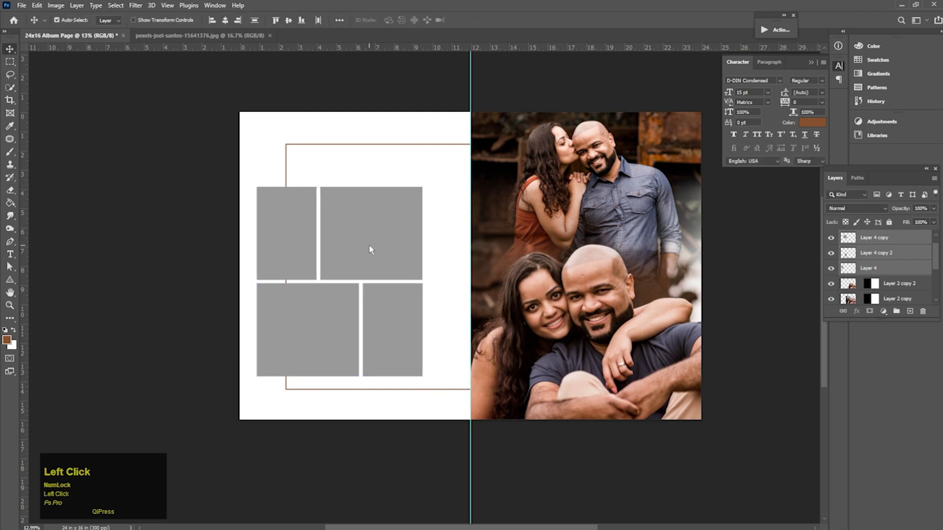
# - Nudge the four grey rectangles slightly down the page to adjust their vertical placement over the brown frame
pyautogui.press('Down')
pyautogui.press('Down')
pyautogui.press('Down')
pyautogui.press('Down')
pyautogui.press('Down')
pyautogui.press('Down')
pyautogui.press('Down')
pyautogui.press('Down')
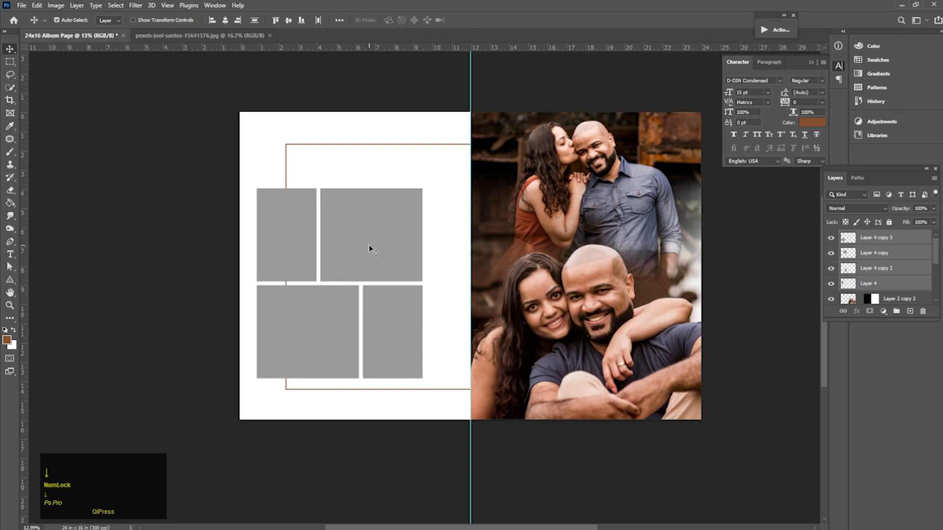
pyautogui.press('Up')
pyautogui.press('Up')
pyautogui.press('Up')
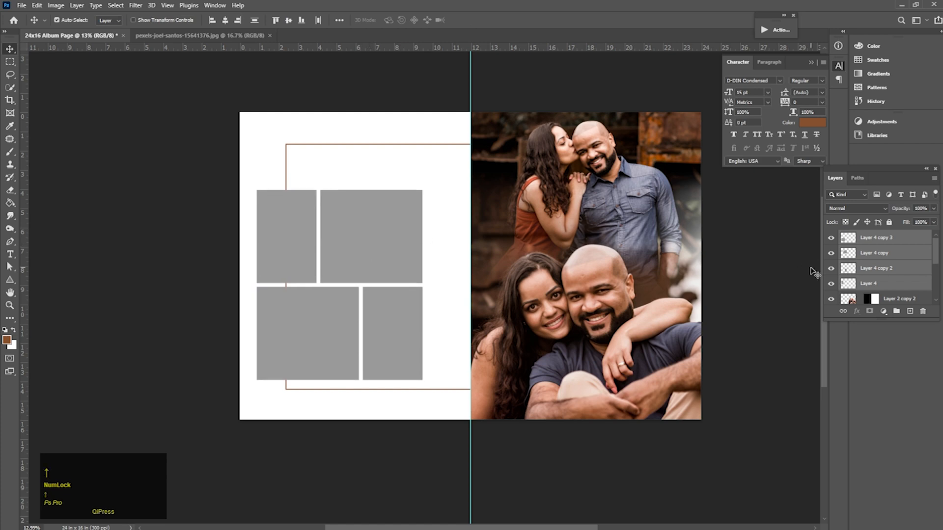
# - Select the brown frame's layer just above the Background and nudge the frame slightly toward the center guide
pyautogui.scroll(-2, 887, 293)
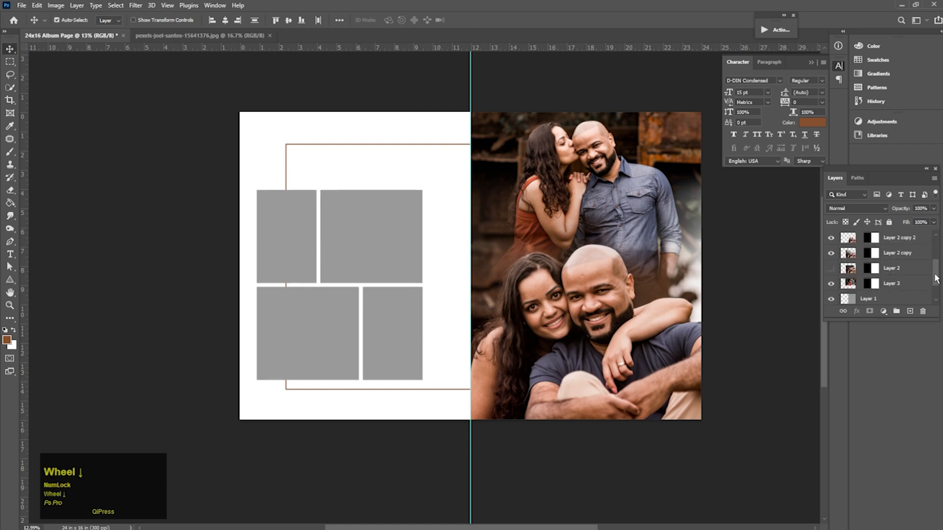
pyautogui.moveTo(936, 279); pyautogui.dragTo(926, 299)
pyautogui.click(888, 282)
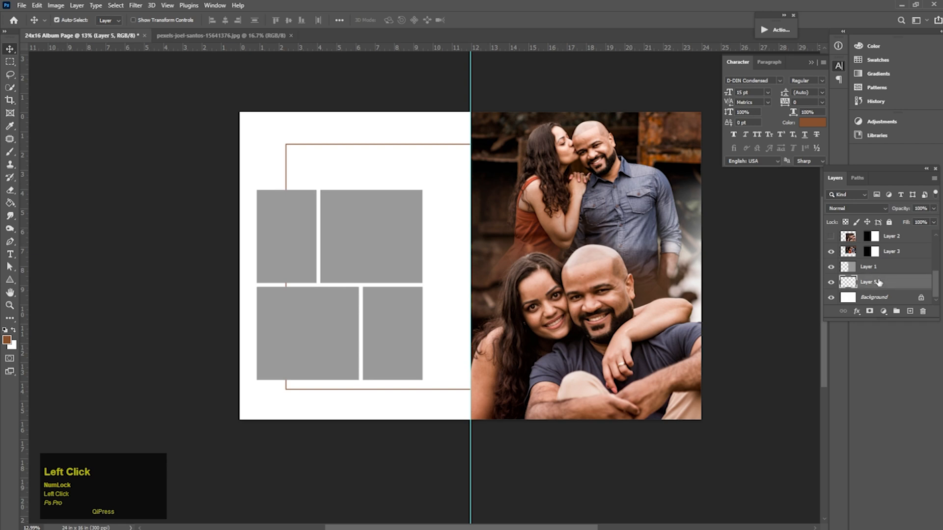
pyautogui.press('v')
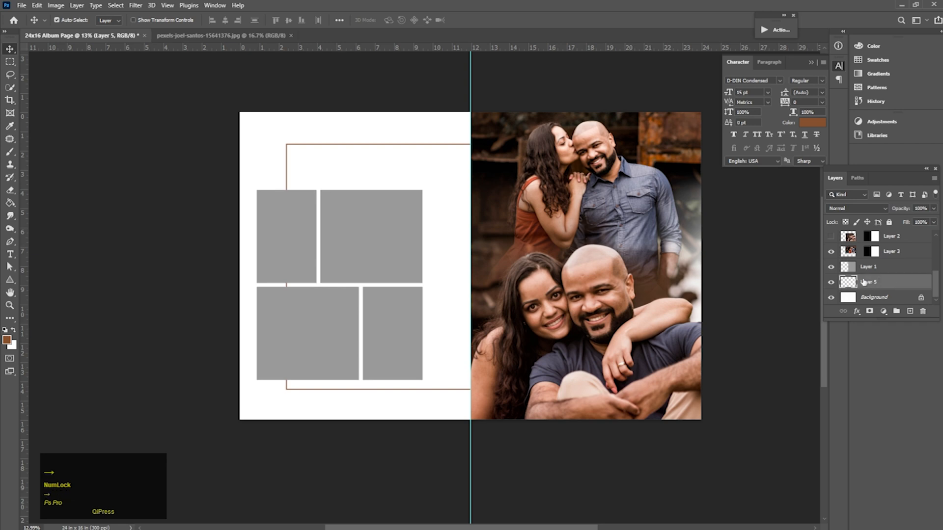
pyautogui.press('Up')
pyautogui.press('Up')
pyautogui.press('Up')
pyautogui.press('Up')
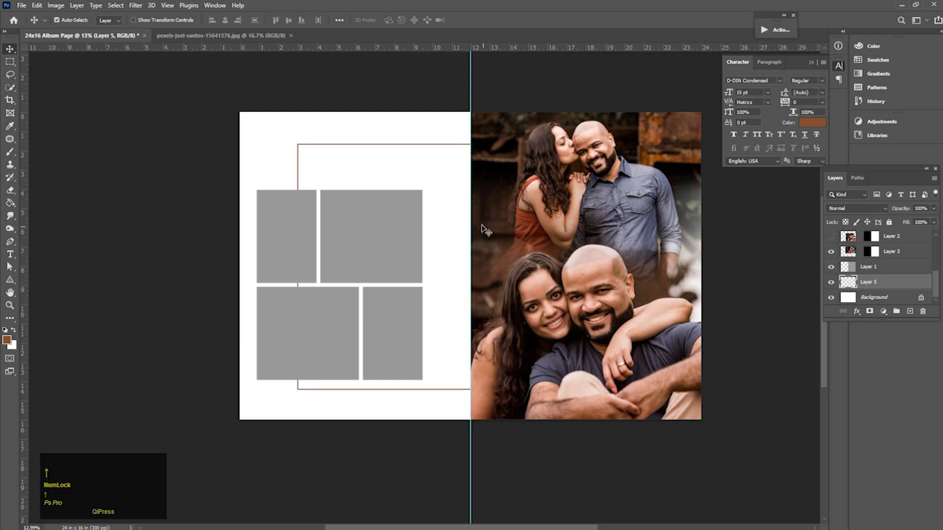
pyautogui.click(349, 216)
pyautogui.keyDown('shift'); pyautogui.click(277, 231); pyautogui.keyUp('shift')
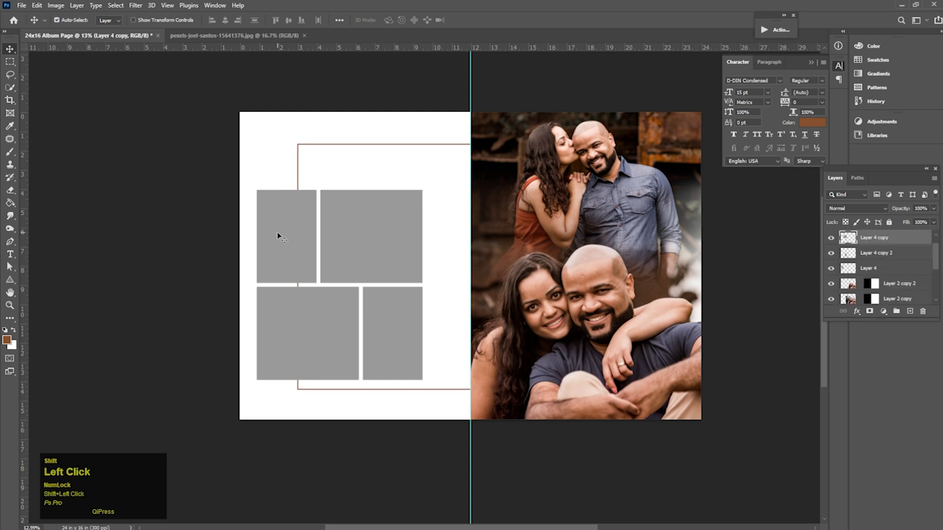
pyautogui.press('Up')
pyautogui.press('Up')
pyautogui.press('Up')
pyautogui.press('Up')
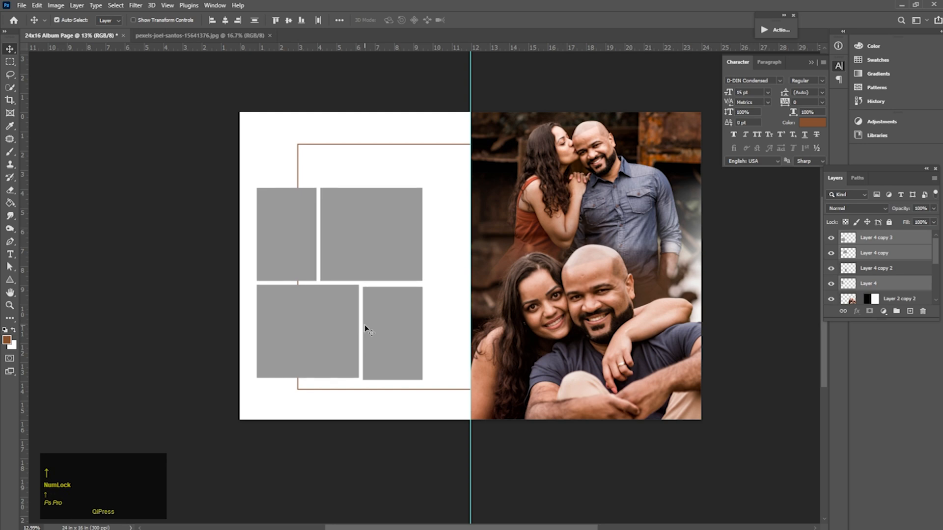
pyautogui.hotkey('ctrl', 'z')
# - Select all four grey rectangles together and nudge the grid slightly up the page
pyautogui.click(373, 329)
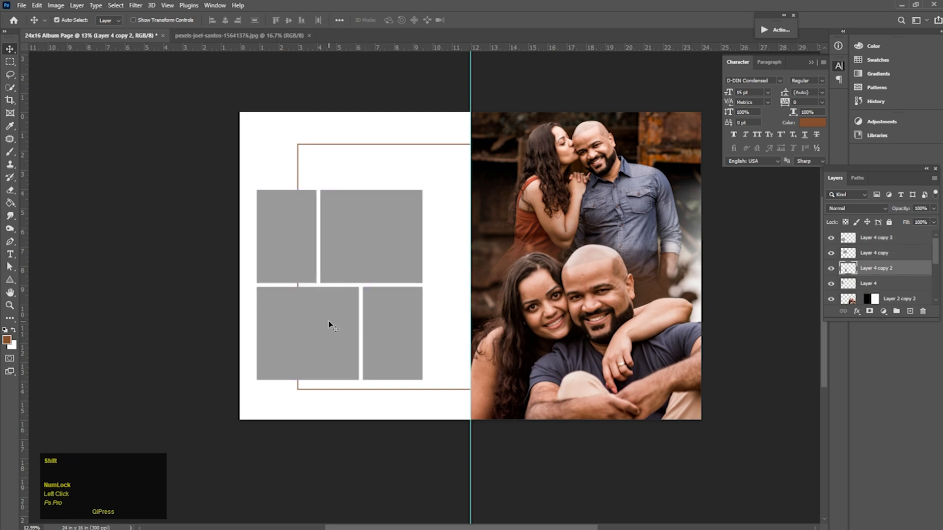
pyautogui.keyDown('shift'); pyautogui.click(329, 323); pyautogui.keyUp('shift')
pyautogui.keyDown('shift'); pyautogui.click(304, 266); pyautogui.keyUp('shift')
pyautogui.keyDown('shift'); pyautogui.click(351, 267); pyautogui.keyUp('shift')
pyautogui.press('Up')
pyautogui.press('Up')
pyautogui.press('Up')
pyautogui.press('Up')
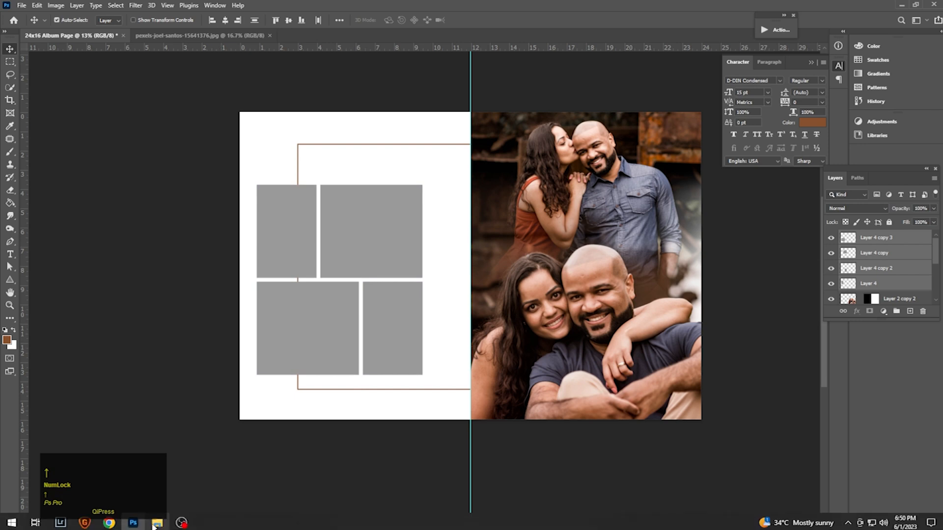
# - Place the quote text from Quotes.psd inside the brown frame above the rectangle grid, and close the quote and leftover photo documents
pyautogui.click(158, 521)
pyautogui.doubleClick(722, 229)
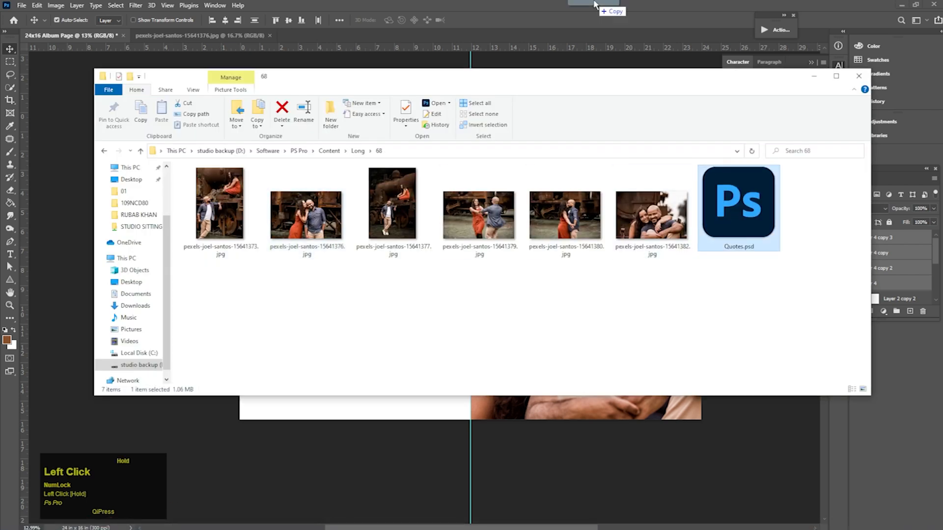
pyautogui.moveTo(455, 230); pyautogui.dragTo(447, 163)
pyautogui.moveTo(404, 166); pyautogui.dragTo(411, 246)
pyautogui.moveTo(458, 276); pyautogui.dragTo(462, 315)
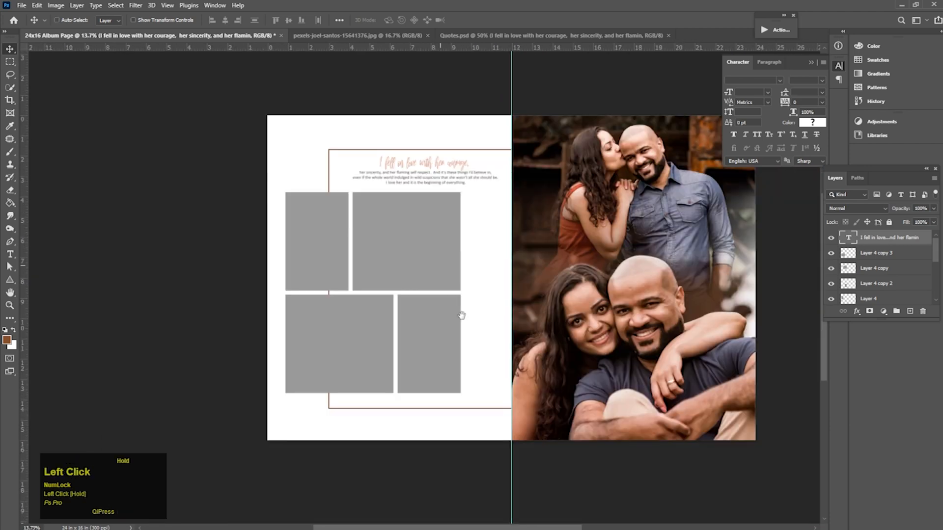
pyautogui.click(427, 36)
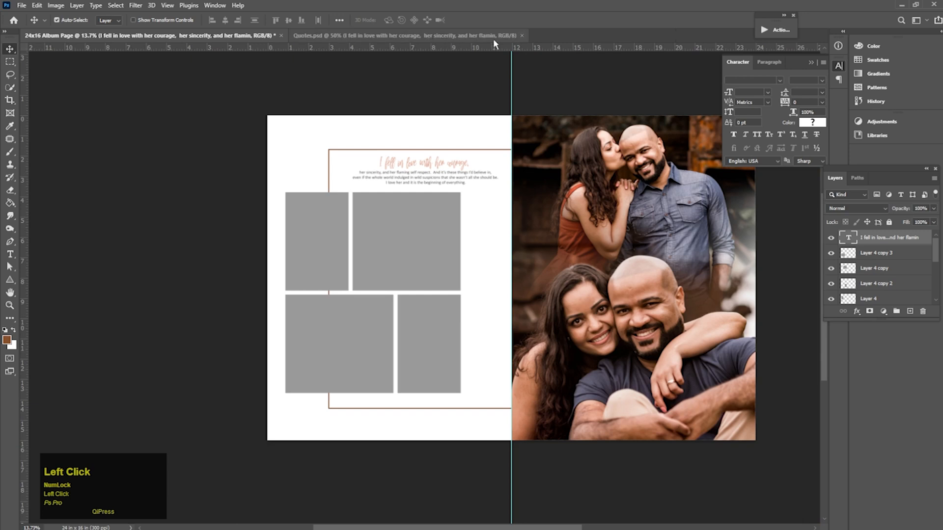
pyautogui.click(522, 36)
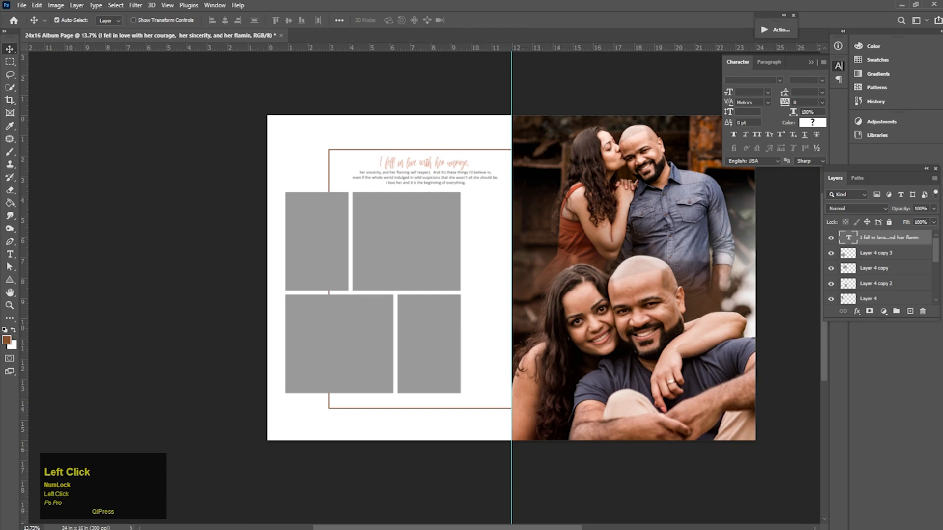
# - Open photos 15641373, 15641377, 15641379 and 15641380 from folder 68 as separate documents and return to the album page
pyautogui.click(159, 524)
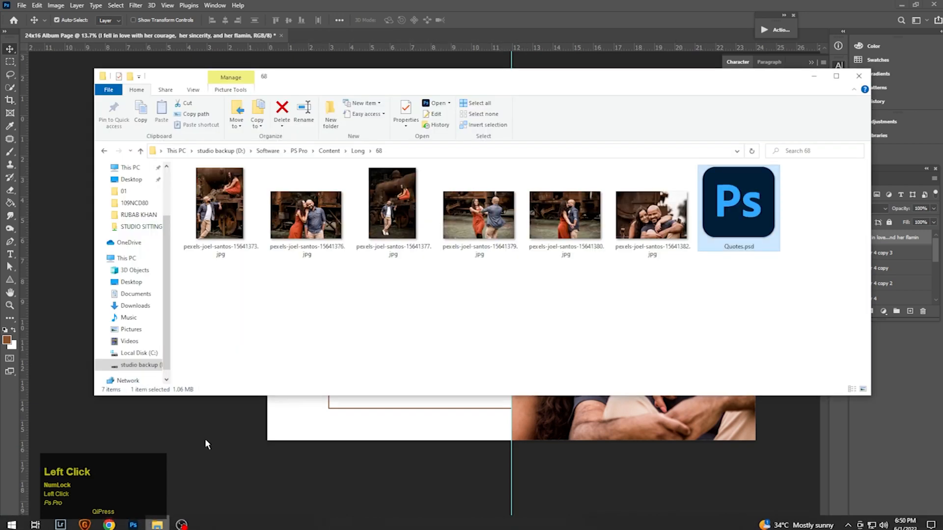
pyautogui.click(233, 253)
pyautogui.keyDown('ctrl'); pyautogui.click(368, 224); pyautogui.keyUp('ctrl')
pyautogui.keyDown('ctrl'); pyautogui.click(311, 223); pyautogui.keyUp('ctrl')
pyautogui.keyDown('ctrl'); pyautogui.click(473, 210); pyautogui.keyUp('ctrl')
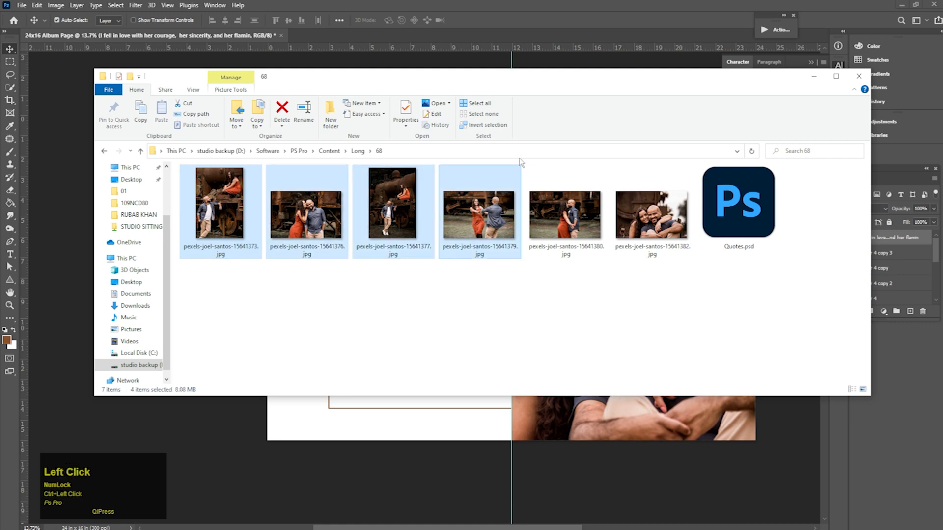
pyautogui.keyDown('ctrl'); pyautogui.click(552, 209); pyautogui.keyUp('ctrl')
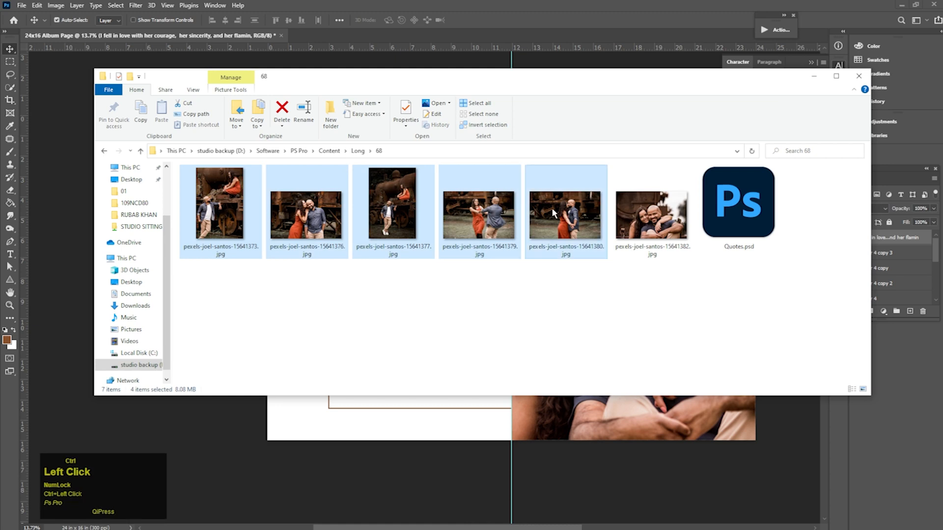
pyautogui.moveTo(316, 212); pyautogui.dragTo(418, 19)
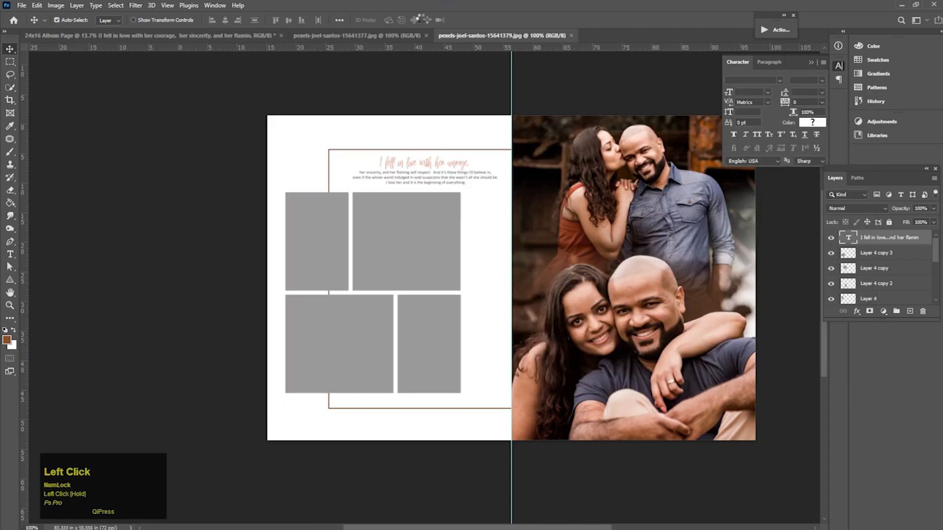
pyautogui.click(248, 36)
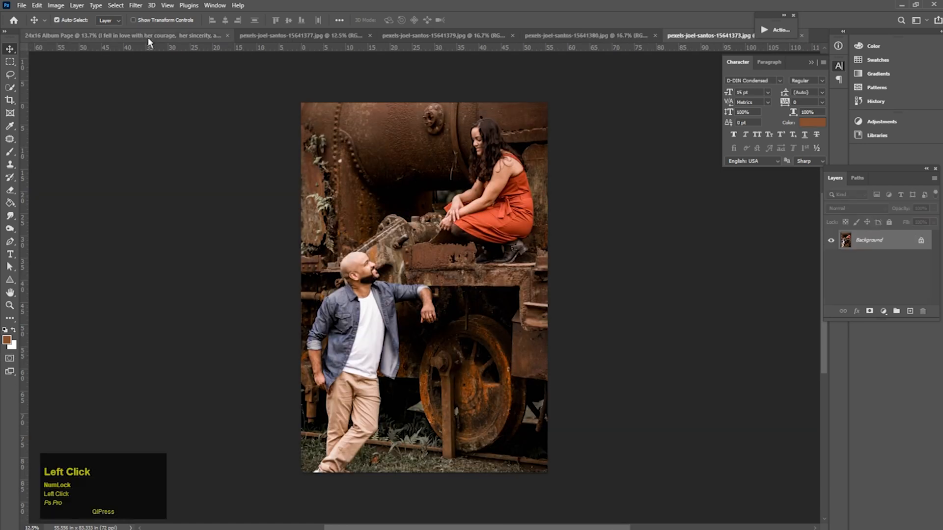
pyautogui.click(221, 36)
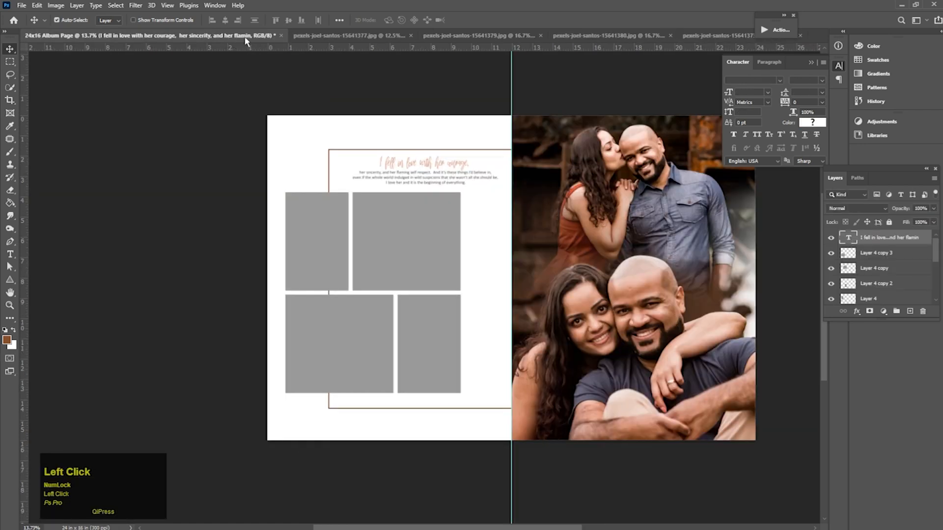
# - Copy the whole photo 15641377, close it, and paste it into a selection of the album's upper-left grey rectangle
pyautogui.moveTo(311, 39); pyautogui.dragTo(36, 124)
pyautogui.hotkey('ctrl', 'a')
pyautogui.hotkey('ctrl', 'c')
pyautogui.click(267, 122)
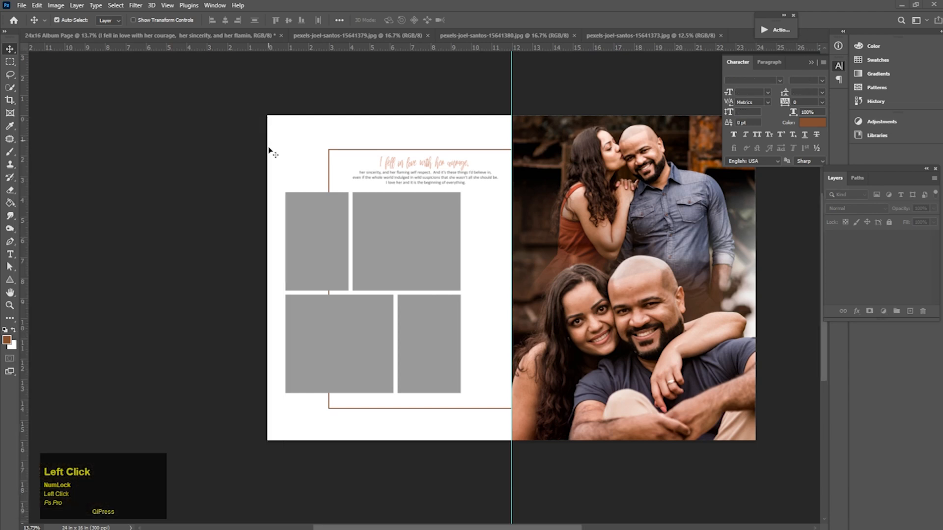
pyautogui.click(305, 237)
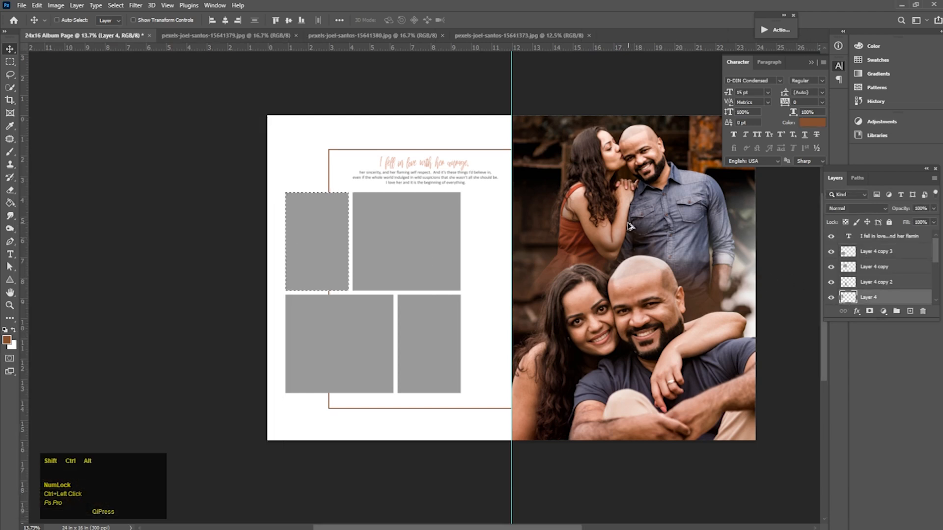
pyautogui.hotkey('ctrl', 'shift', 'alt', 'v')
# - Scale the pasted photo to about 35.6% and position it so both people fit in the upper-left frame
pyautogui.hotkey('ctrl', 't')
pyautogui.moveTo(538, 116); pyautogui.dragTo(419, 224)
pyautogui.moveTo(408, 269); pyautogui.dragTo(382, 199)
pyautogui.moveTo(351, 252); pyautogui.dragTo(374, 202)
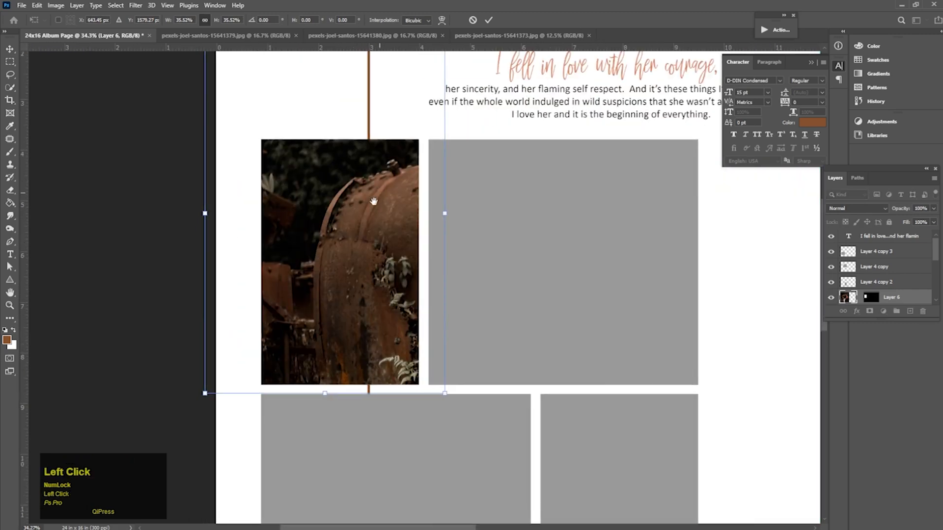
pyautogui.moveTo(444, 214); pyautogui.dragTo(466, 214)
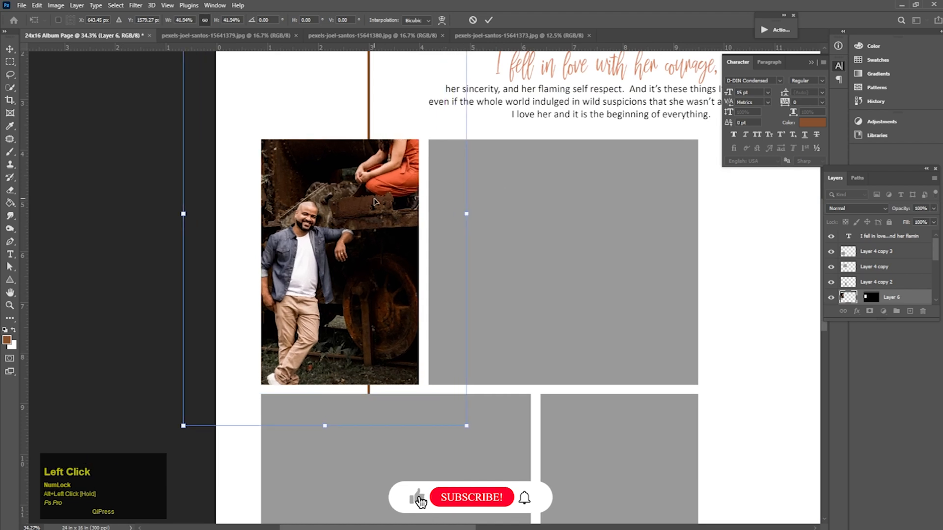
pyautogui.moveTo(370, 202); pyautogui.dragTo(363, 232)
pyautogui.moveTo(456, 246); pyautogui.dragTo(430, 240)
pyautogui.moveTo(354, 242)
pyautogui.mouseDown()
pyautogui.moveTo(358, 231)
pyautogui.moveTo(365, 239)
pyautogui.mouseUp()
pyautogui.moveTo(217, 407); pyautogui.dragTo(206, 435)
# - Nudge the upper-left photo slightly up and right, apply the transform, and merge it into the rectangle below
pyautogui.press('Up')
pyautogui.press('Right')
pyautogui.press('Right')
pyautogui.press('Right')
pyautogui.press('Right')
pyautogui.press('Right')
pyautogui.press('Right')
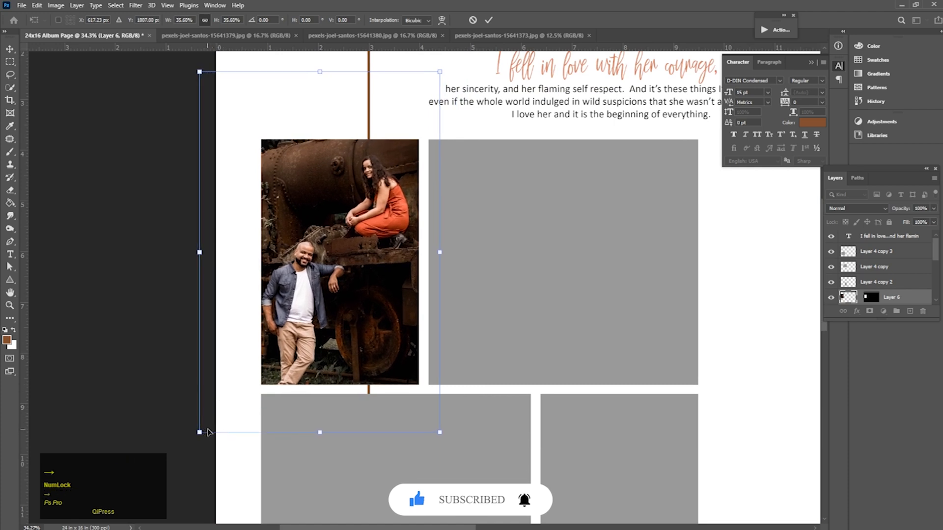
pyautogui.doubleClick(308, 317)
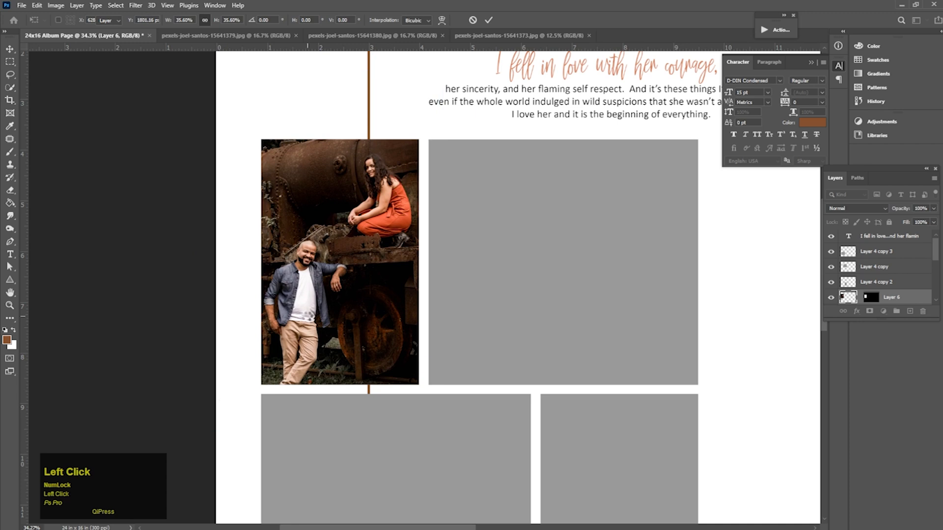
pyautogui.hotkey('ctrl', 'e')
# - Copy the whole photo 15641379, close it, and paste it into a selection of the upper-right grey rectangle
pyautogui.hotkey('ctrl', 'space')
pyautogui.moveTo(369, 255); pyautogui.dragTo(341, 263)
pyautogui.moveTo(249, 35); pyautogui.dragTo(240, 79)
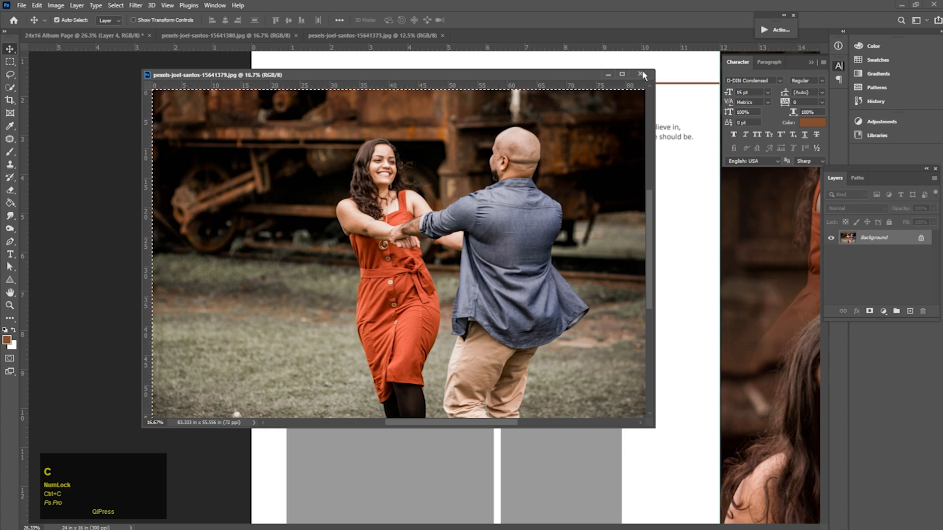
pyautogui.click(640, 74)
pyautogui.click(522, 248)
pyautogui.moveTo(521, 248); pyautogui.dragTo(387, 237)
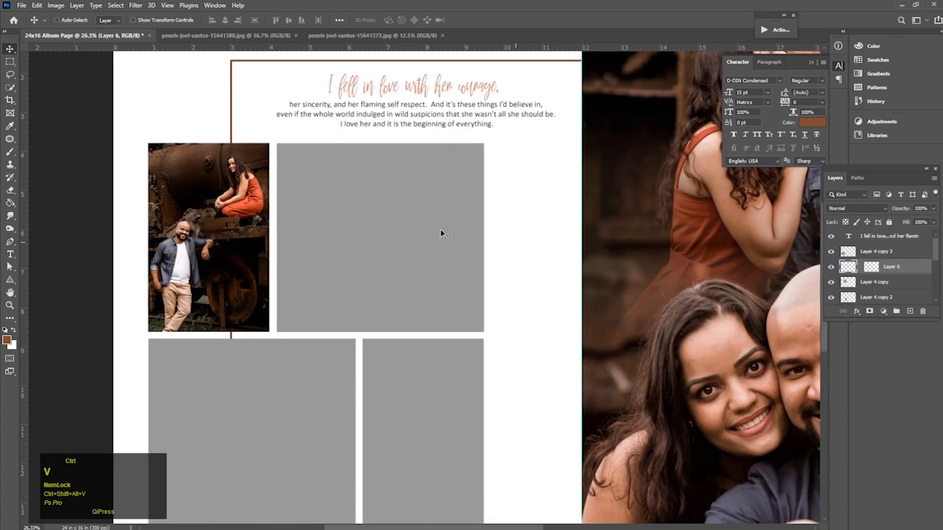
# - Scale the dancing photo to about 40.5%, center the couple in the upper-right frame, apply, and merge it into its rectangle
pyautogui.hotkey('ctrl', 't')
pyautogui.moveTo(115, 255); pyautogui.dragTo(370, 255)
pyautogui.moveTo(492, 257); pyautogui.dragTo(340, 251)
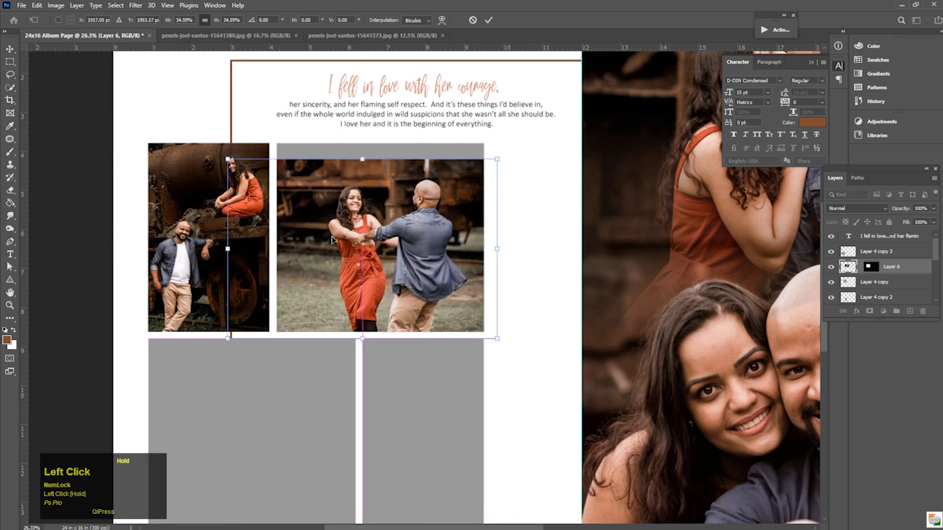
pyautogui.moveTo(210, 156); pyautogui.dragTo(179, 134)
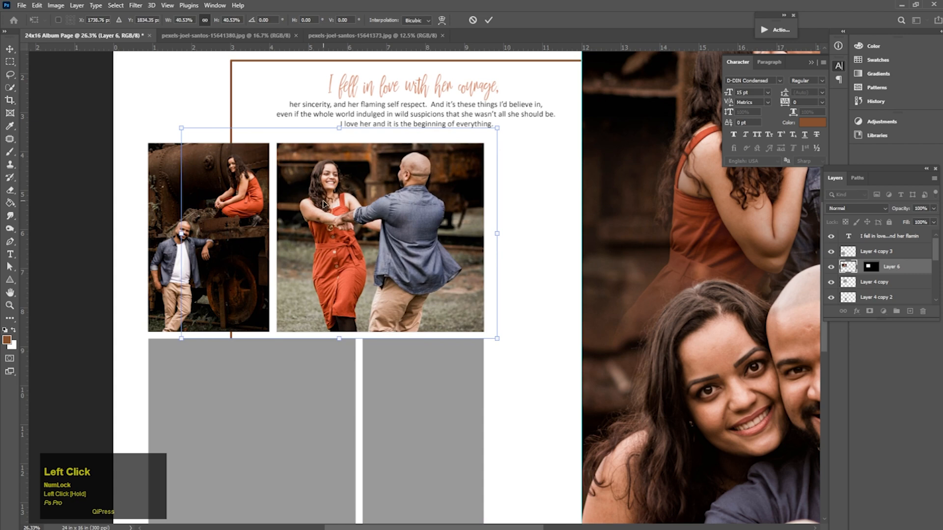
pyautogui.moveTo(336, 210); pyautogui.dragTo(342, 209)
pyautogui.doubleClick(343, 209)
pyautogui.hotkey('ctrl', 'e')
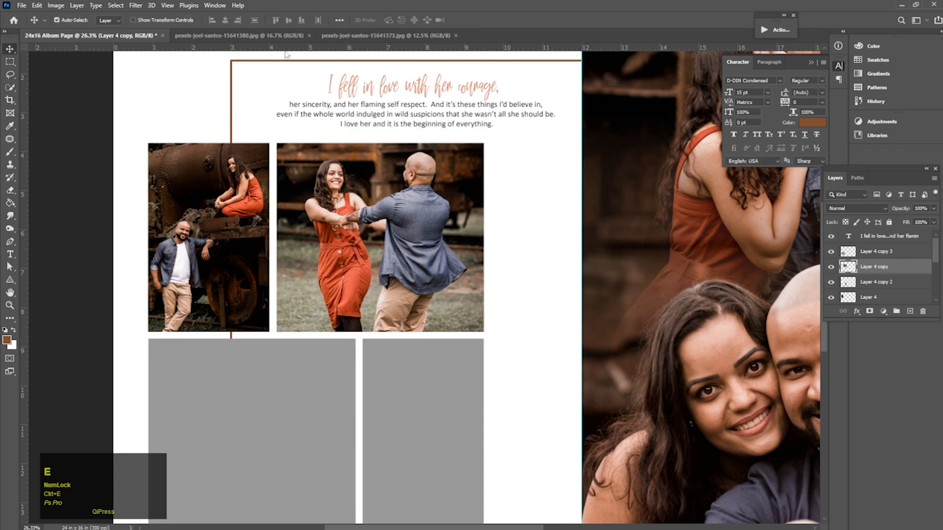
# - Copy the whole photo 15641380, close it, and paste it into a selection of the lower-left grey rectangle
pyautogui.moveTo(259, 37); pyautogui.dragTo(240, 94)
pyautogui.hotkey('ctrl', 'c')
pyautogui.click(647, 89)
pyautogui.moveTo(372, 337); pyautogui.dragTo(422, 246)
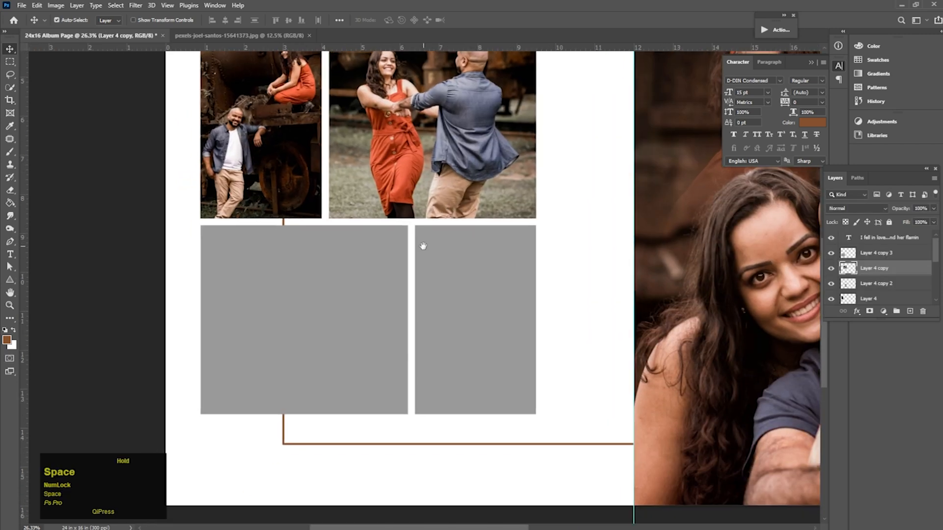
pyautogui.click(337, 307)
pyautogui.press('ctrl')
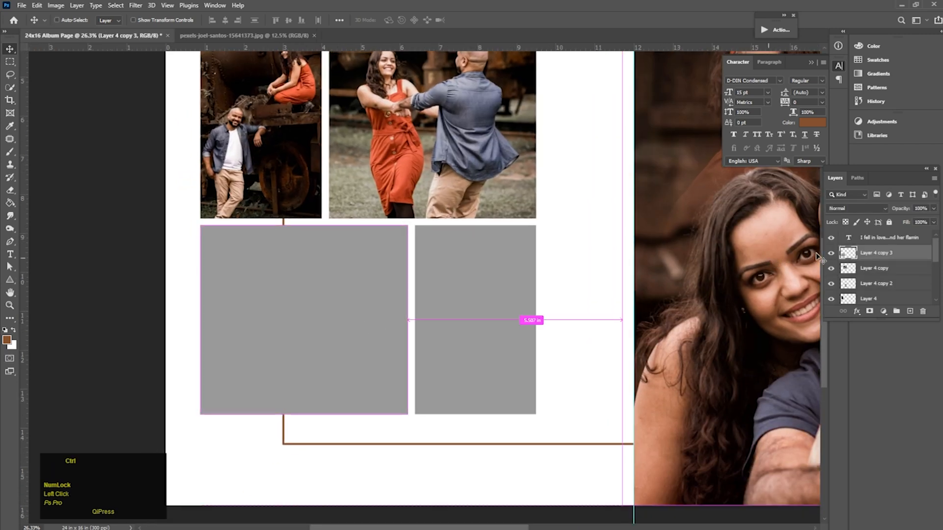
pyautogui.keyDown('ctrl'); pyautogui.click(847, 254); pyautogui.keyUp('ctrl')
pyautogui.press('ctrl')
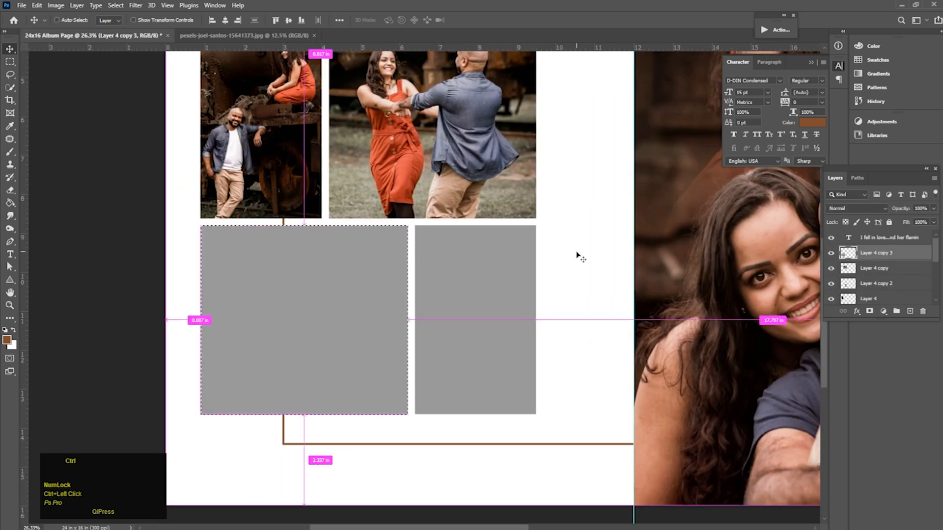
pyautogui.hotkey('ctrl', 'shift', 'alt', 'v')
# - Scale down the kissing couple photo, center the couple in the lower-left frame, apply the transform, and merge it into its rectangle
pyautogui.hotkey('ctrl', 't')
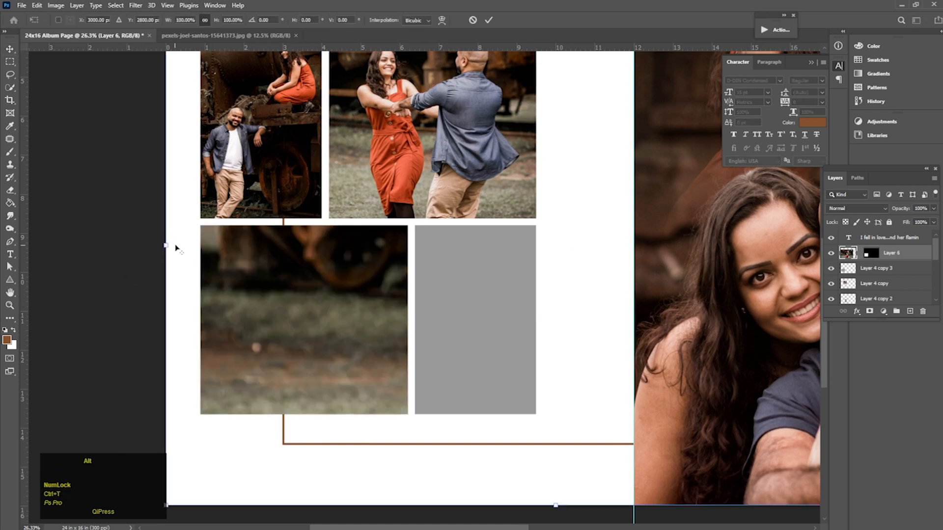
pyautogui.moveTo(163, 242); pyautogui.dragTo(427, 243)
pyautogui.moveTo(597, 261); pyautogui.dragTo(329, 342)
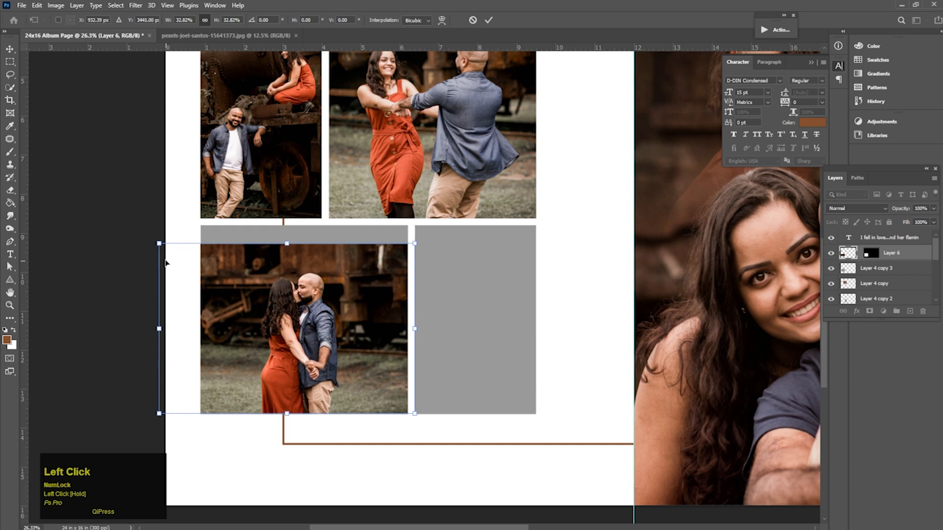
pyautogui.moveTo(158, 242); pyautogui.dragTo(93, 200)
pyautogui.moveTo(270, 287); pyautogui.dragTo(290, 286)
pyautogui.doubleClick(294, 292)
pyautogui.hotkey('ctrl', 'e')
# - Copy the whole photo 15641373, close it, and paste it into a selection of the lower-right grey rectangle
pyautogui.moveTo(240, 35); pyautogui.dragTo(227, 107)
pyautogui.hotkey('ctrl', 'a')
pyautogui.hotkey('ctrl', 'c')
pyautogui.click(386, 104)
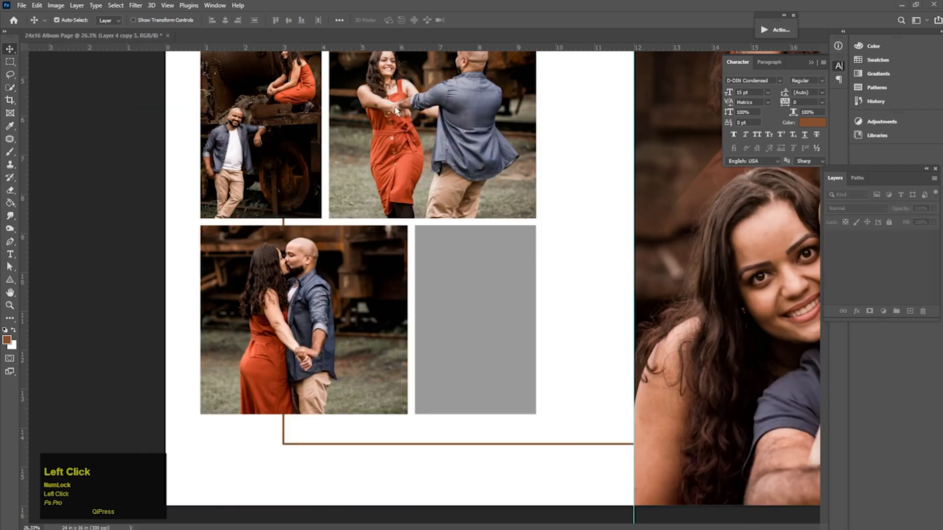
pyautogui.moveTo(474, 261); pyautogui.dragTo(475, 298)
pyautogui.keyDown('ctrl'); pyautogui.click(475, 297); pyautogui.keyUp('ctrl')
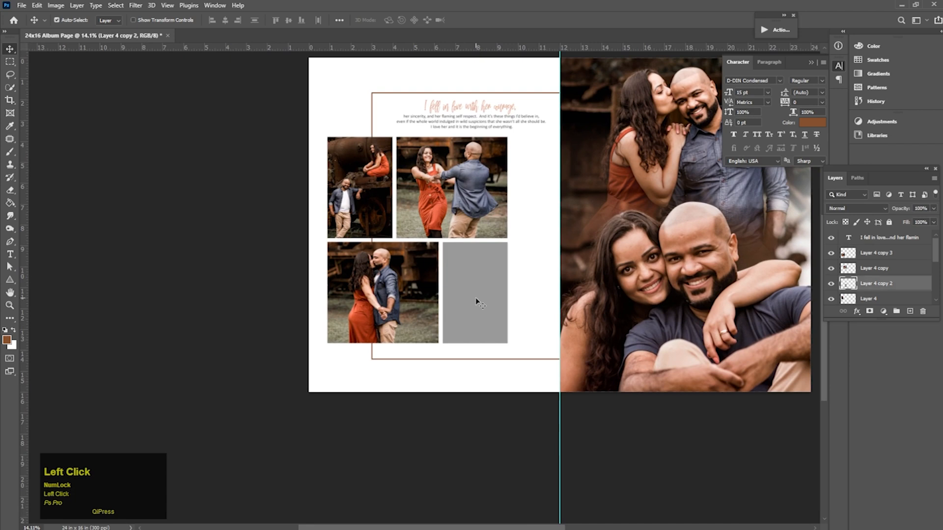
pyautogui.keyDown('ctrl'); pyautogui.click(845, 269); pyautogui.keyUp('ctrl')
pyautogui.click(844, 283)
pyautogui.hotkey('ctrl', 'alt', 'shift', 'v')
# - Scale the pasted photo to about 24.3% and position it so both people fit in the lower-right frame
pyautogui.hotkey('ctrl', 't')
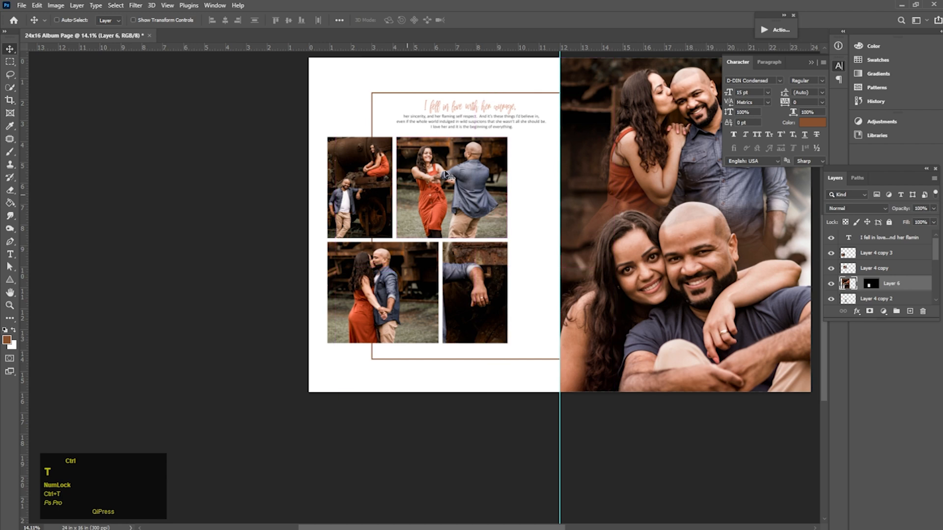
pyautogui.moveTo(616, 269); pyautogui.dragTo(474, 271)
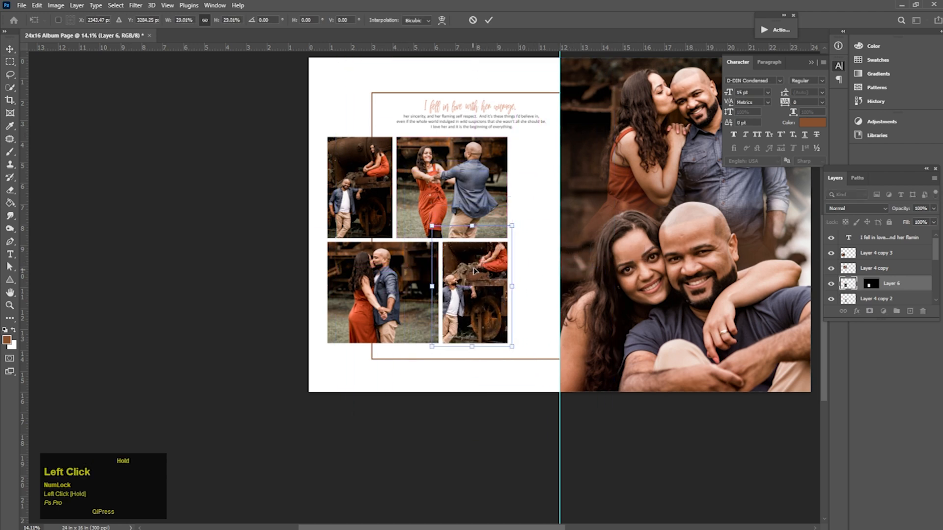
pyautogui.moveTo(507, 233); pyautogui.dragTo(499, 241)
pyautogui.moveTo(479, 272); pyautogui.dragTo(482, 276)
pyautogui.moveTo(432, 351)
pyautogui.mouseDown()
pyautogui.moveTo(444, 344)
pyautogui.moveTo(434, 342)
pyautogui.mouseUp()
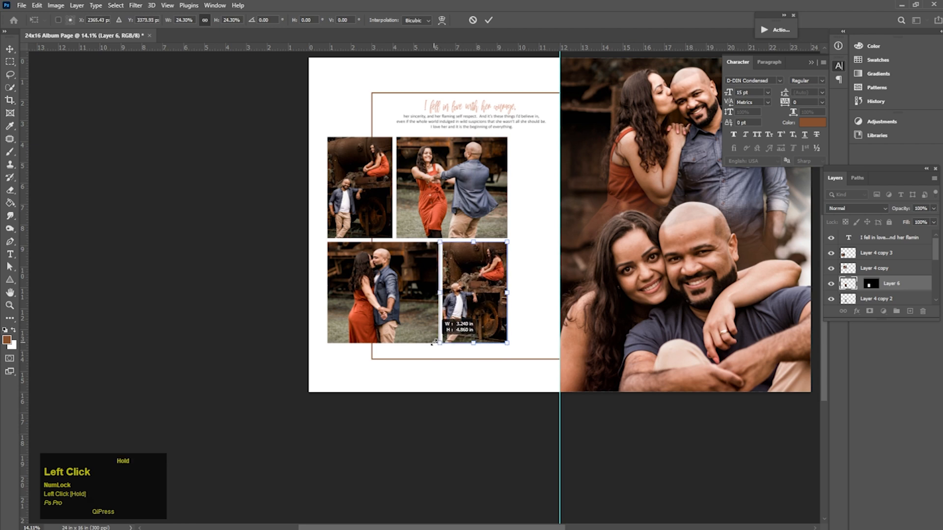
# - Nudge the lower-right photo slightly to the right, apply the transform, and merge it into the rectangle below
pyautogui.press('Right')
pyautogui.press('Right')
pyautogui.press('Right')
pyautogui.press('Right')
pyautogui.press('Right')
pyautogui.press('Right')
pyautogui.press('Left')
pyautogui.press('Left')
pyautogui.doubleClick(457, 303)
pyautogui.hotkey('ctrl', 'e')
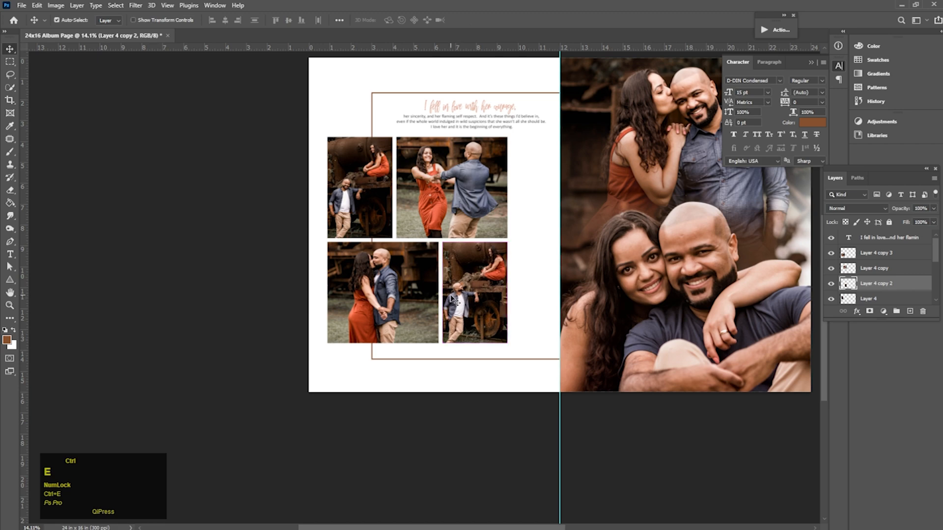
# - Select the album page's Background layer and open the four selected couple photos from folder 68
pyautogui.moveTo(476, 271); pyautogui.dragTo(420, 284)
pyautogui.moveTo(504, 256); pyautogui.dragTo(539, 256)
pyautogui.moveTo(551, 283); pyautogui.dragTo(502, 287)
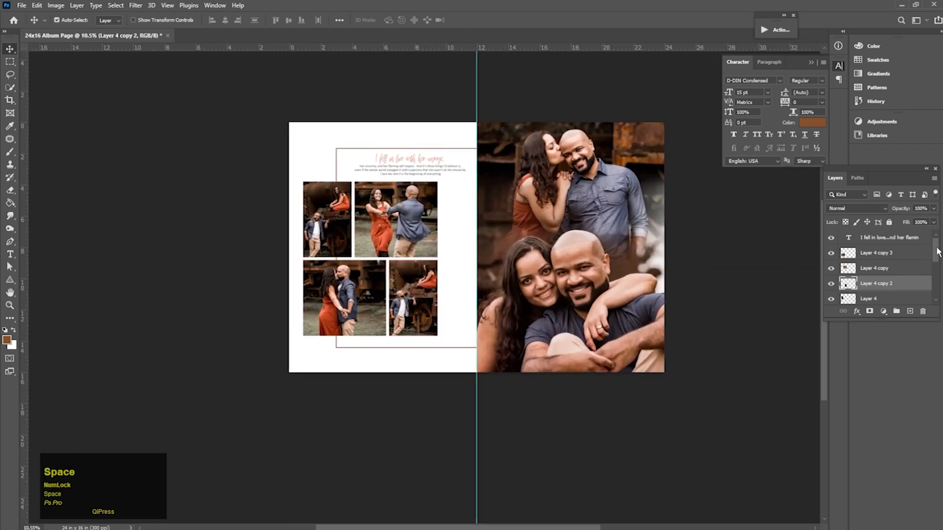
pyautogui.moveTo(936, 252); pyautogui.dragTo(931, 304)
pyautogui.click(874, 301)
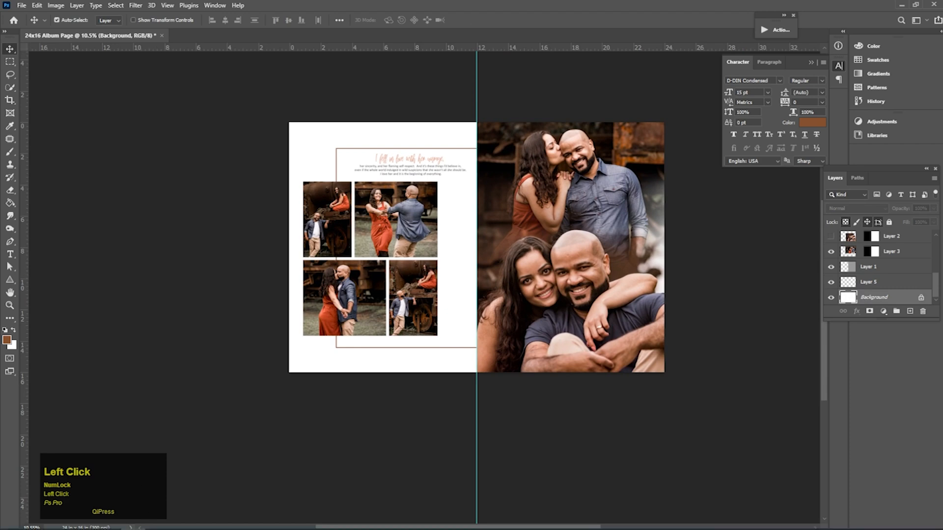
pyautogui.click(156, 523)
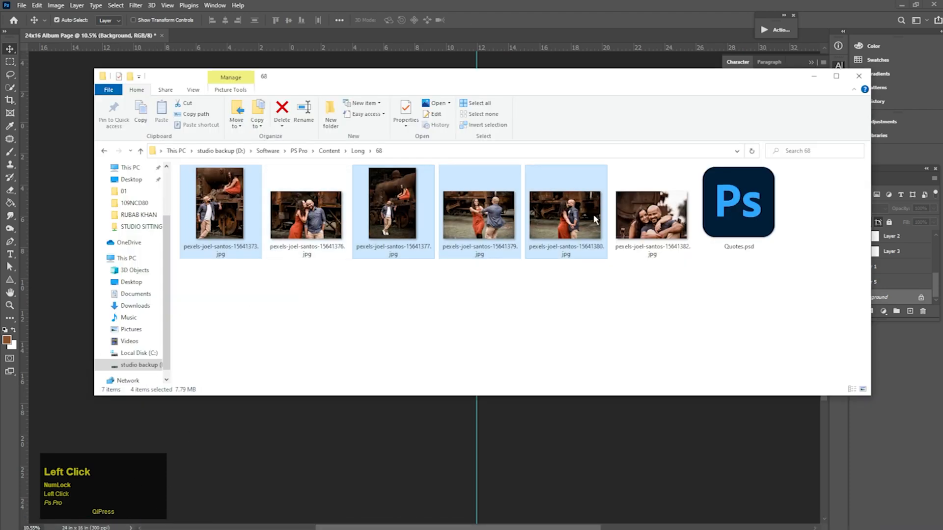
pyautogui.moveTo(567, 227); pyautogui.dragTo(511, 4)
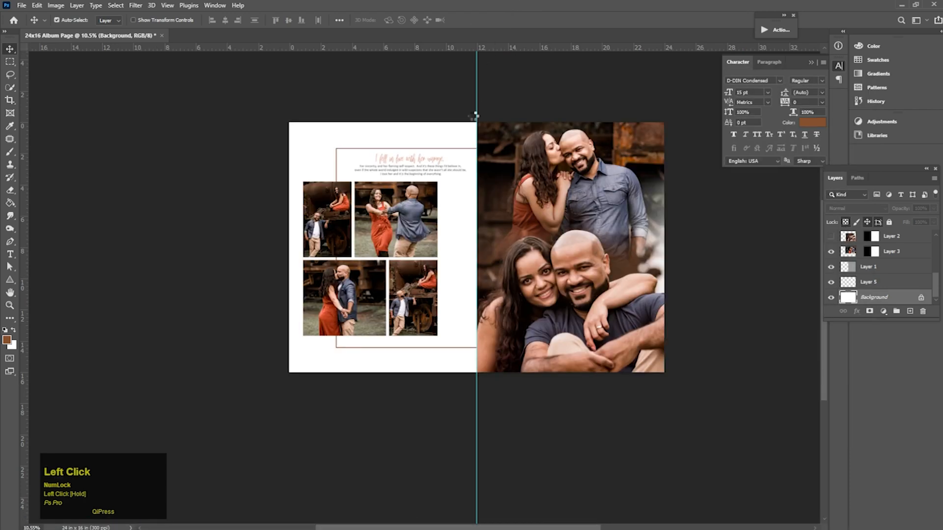
# - Copy the whole photo 15641380 and paste it into the album page directly above the Background layer
pyautogui.hotkey('ctrl', 'a')
pyautogui.hotkey('ctrl', 'c')
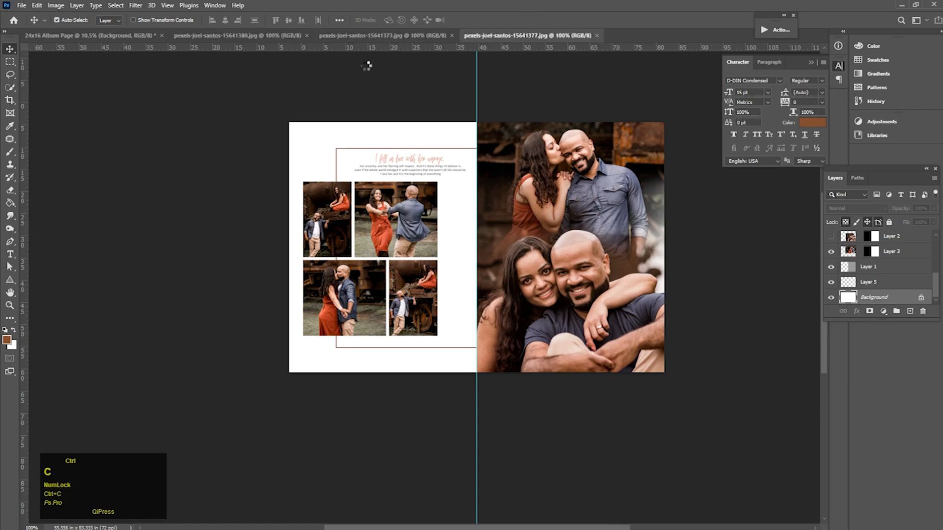
pyautogui.click(257, 37)
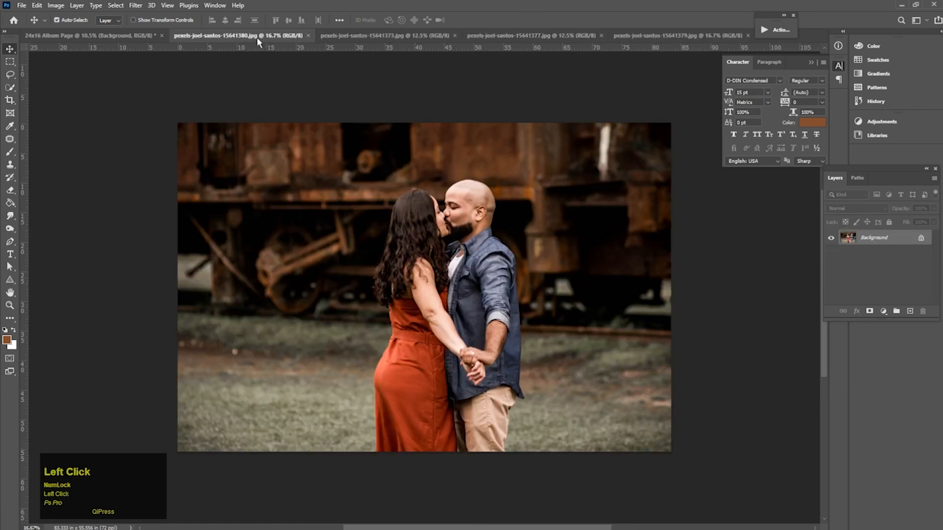
pyautogui.hotkey('ctrl', 'a')
pyautogui.hotkey('ctrl', 'c')
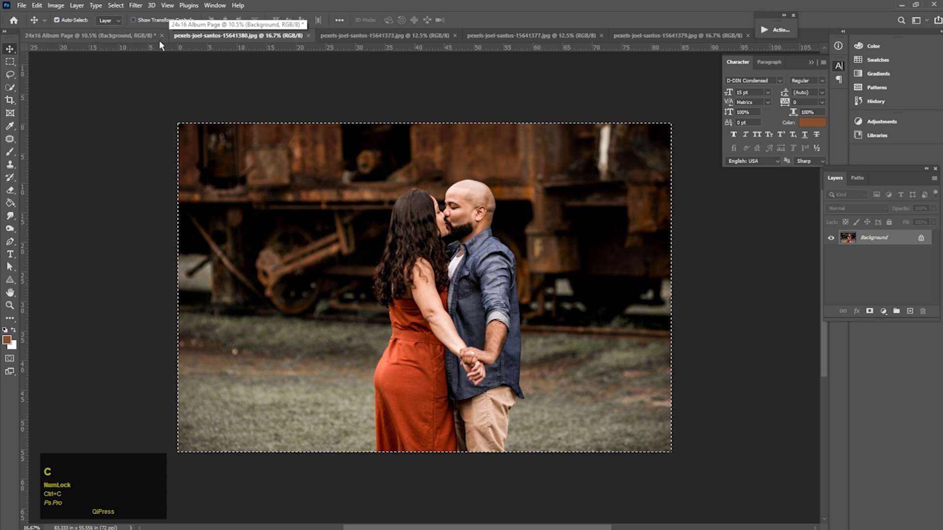
pyautogui.click(116, 35)
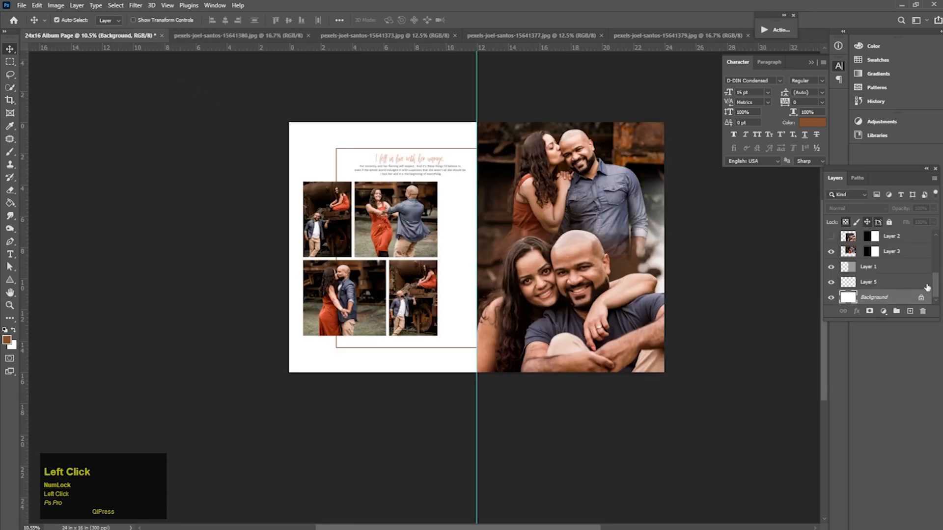
pyautogui.hotkey('ctrl', 'v')
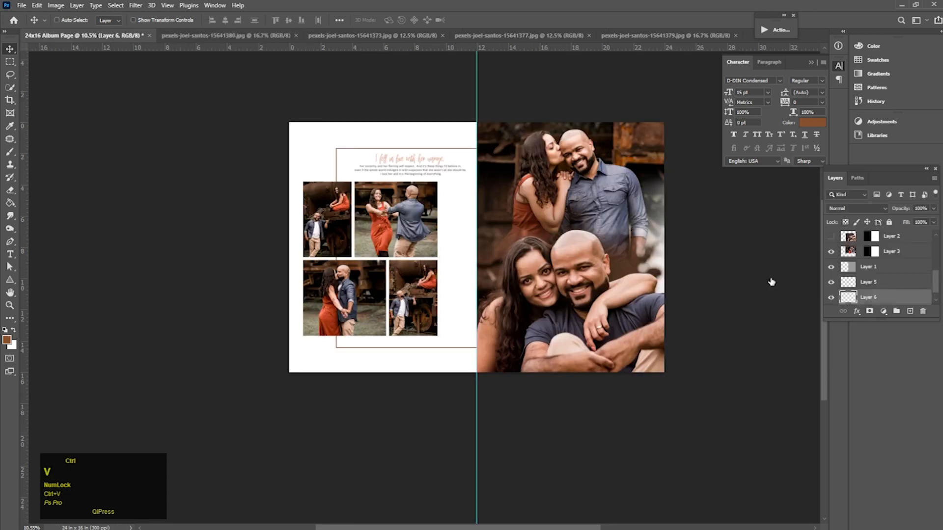
pyautogui.hotkey('ctrl', 'g')
pyautogui.hotkey('ctrl', 'z')
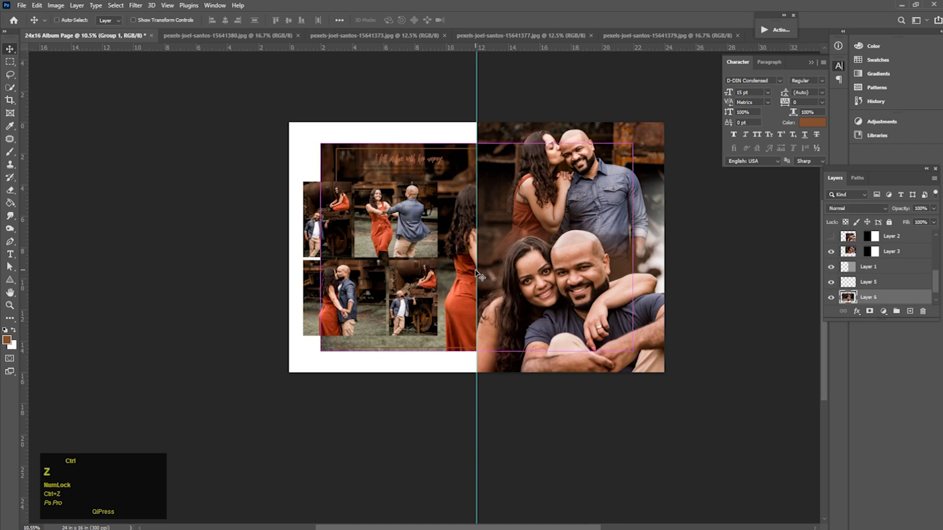
# - Move the pasted photo to the lower part of the left page against its left edge, and set the layer opacity to 20%
pyautogui.hotkey('ctrl', 't')
pyautogui.moveTo(476, 271); pyautogui.dragTo(444, 320)
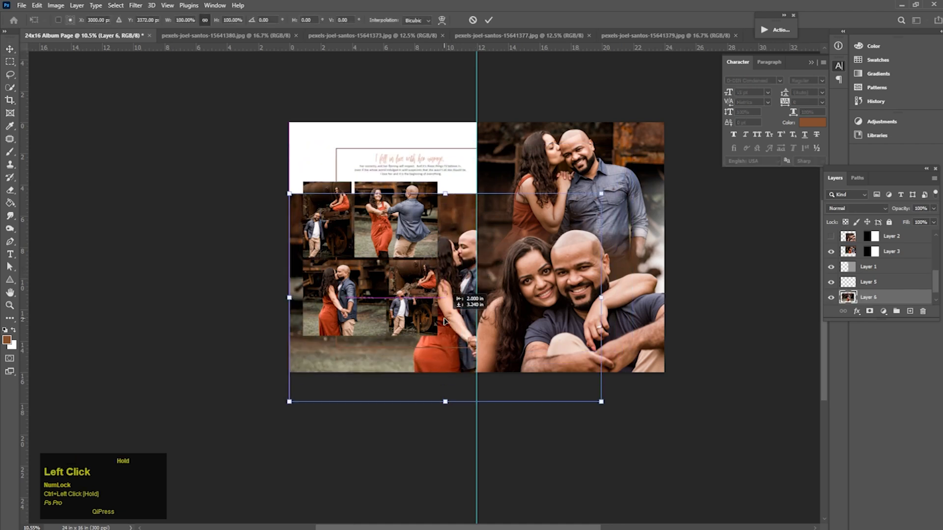
pyautogui.doubleClick(449, 321)
pyautogui.press('2')
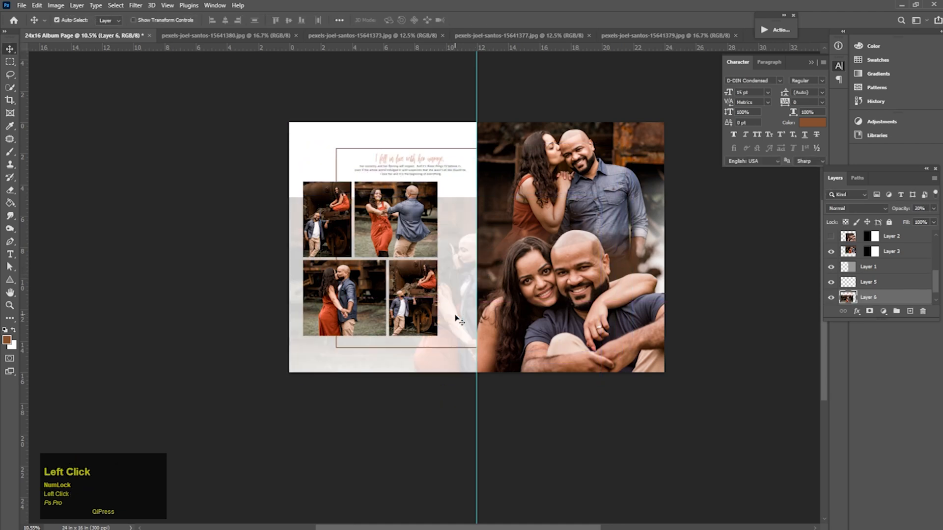
# - Desaturate the faint background photo and shift it slightly upward on the left page, applying the transform
pyautogui.hotkey('ctrl', 'shift', 'u')
pyautogui.hotkey('ctrl', 't')
pyautogui.moveTo(477, 280); pyautogui.dragTo(478, 270)
pyautogui.moveTo(420, 273); pyautogui.dragTo(420, 261)
pyautogui.doubleClick(422, 261)
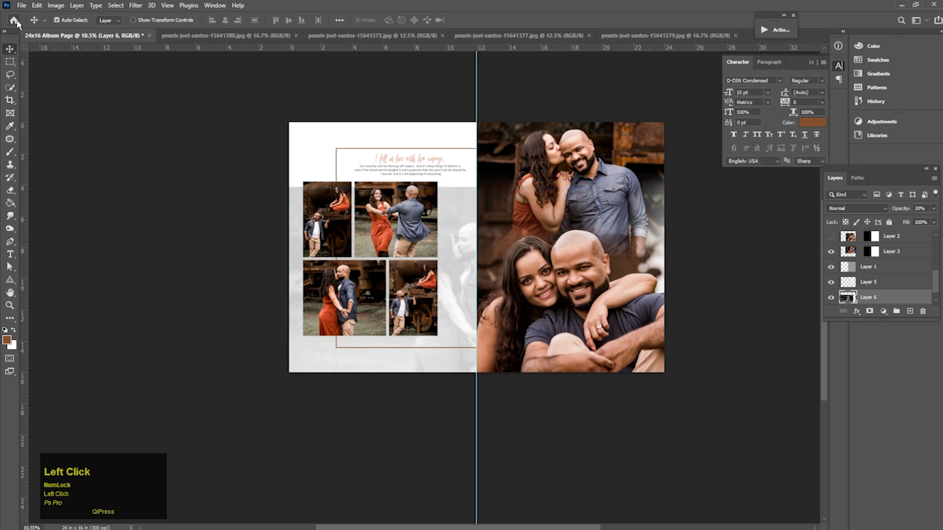
# - Set the Eraser to 42% opacity with a 1500 px brush and soften the background photo's upper edge
pyautogui.click(10, 194)
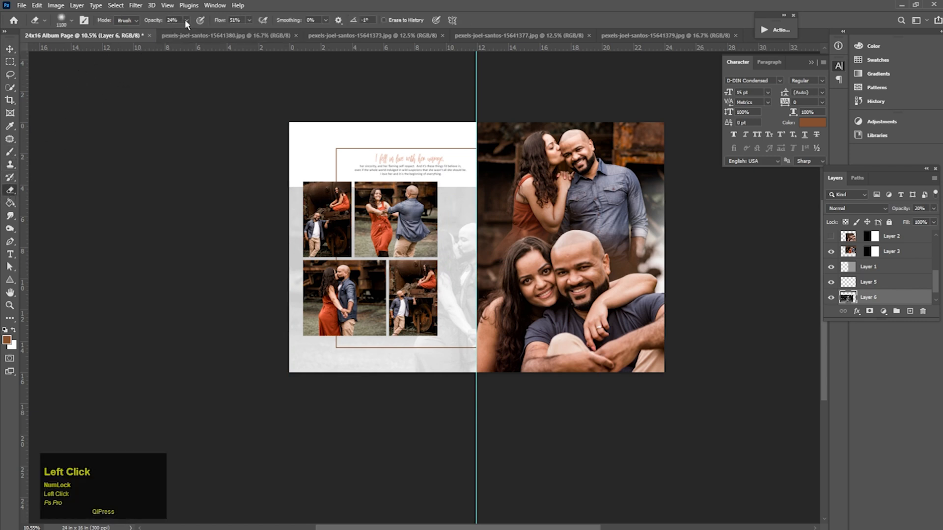
pyautogui.press(']')
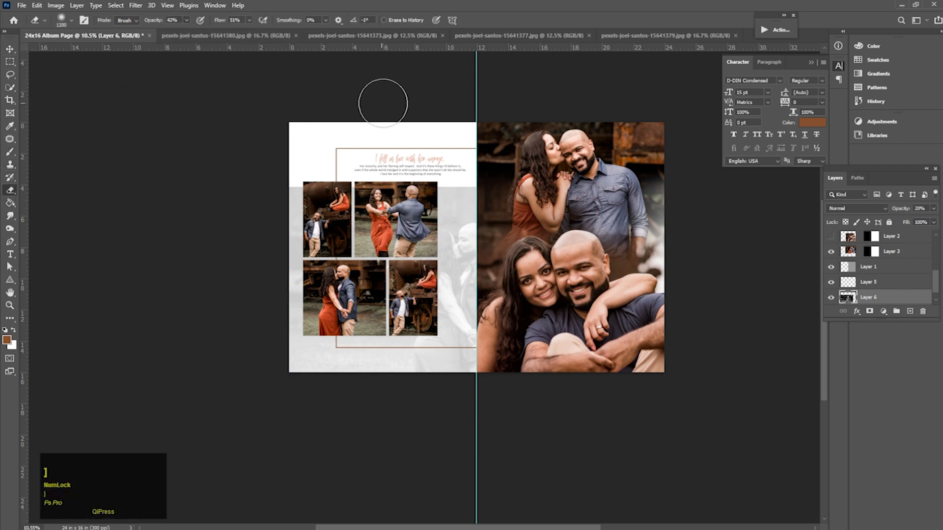
pyautogui.press(']')
pyautogui.click(406, 177)
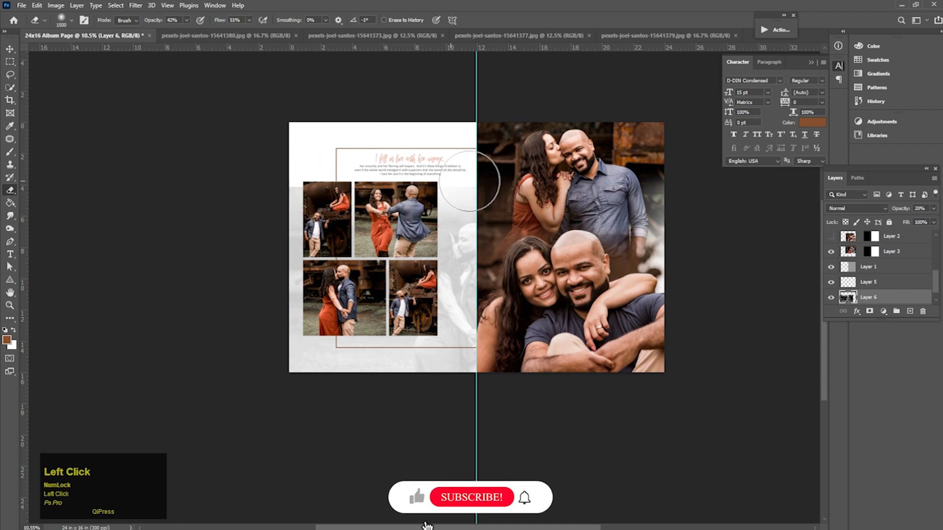
# - Enlarge the Eraser brush to 1800 px and fade out the background photo along the page's left side and bottom
pyautogui.press(']')
pyautogui.press(']')
pyautogui.press(']')
pyautogui.moveTo(297, 173)
pyautogui.mouseDown()
pyautogui.moveTo(284, 201)
pyautogui.moveTo(287, 387)
pyautogui.moveTo(299, 339)
pyautogui.moveTo(303, 198)
pyautogui.moveTo(278, 326)
pyautogui.moveTo(314, 159)
pyautogui.moveTo(301, 175)
pyautogui.moveTo(279, 319)
pyautogui.moveTo(302, 171)
pyautogui.moveTo(278, 299)
pyautogui.moveTo(281, 162)
pyautogui.moveTo(286, 246)
pyautogui.moveTo(327, 403)
pyautogui.moveTo(294, 385)
pyautogui.moveTo(556, 397)
pyautogui.moveTo(376, 356)
pyautogui.moveTo(432, 370)
pyautogui.moveTo(532, 374)
pyautogui.moveTo(250, 334)
pyautogui.moveTo(396, 359)
pyautogui.mouseUp()
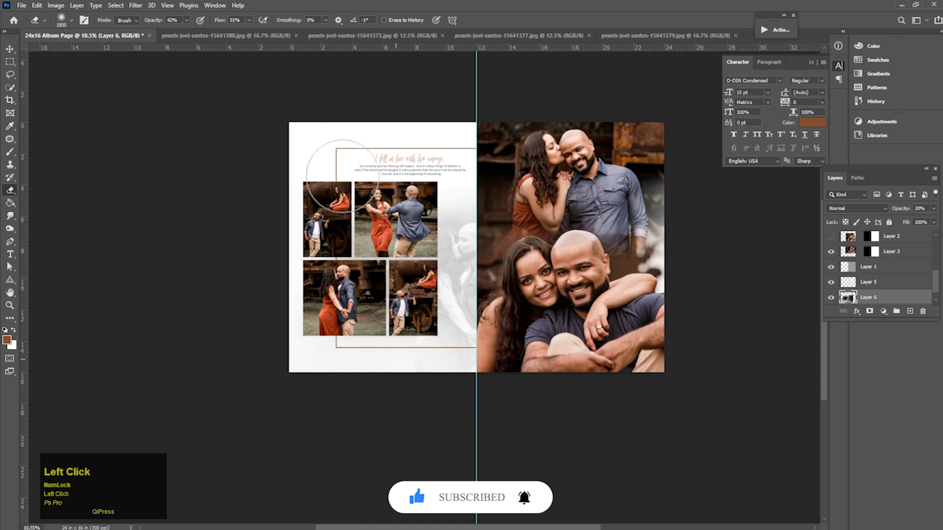
pyautogui.moveTo(365, 388)
pyautogui.mouseDown()
pyautogui.moveTo(399, 360)
pyautogui.moveTo(365, 371)
pyautogui.mouseUp()
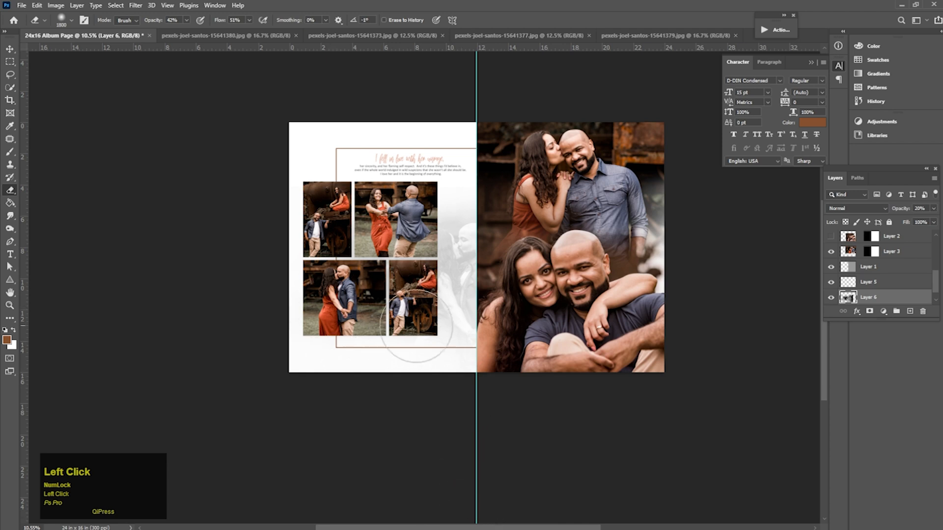
# - Select the Background layer and paste a second copy of the kissing couple photo above it
pyautogui.press('v')
pyautogui.click(934, 300)
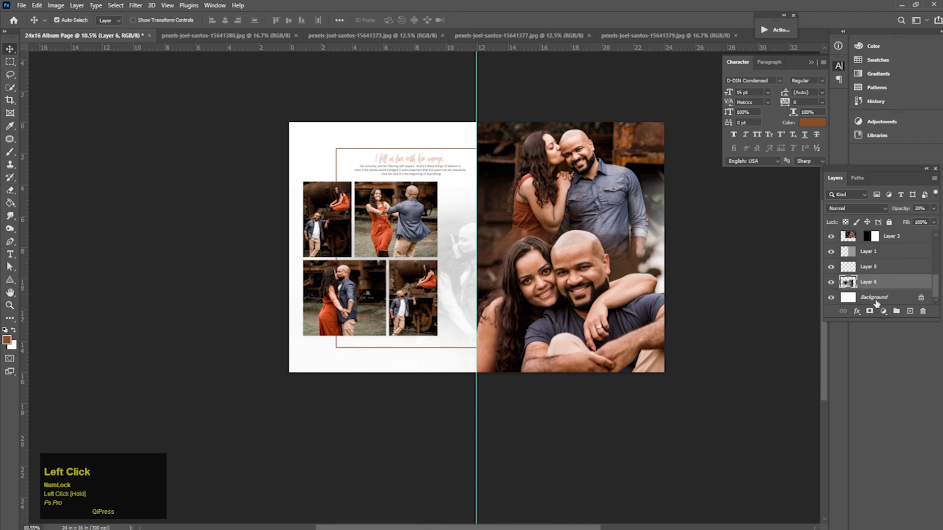
pyautogui.click(876, 298)
pyautogui.hotkey('ctrl', 'v')
# - Enlarge the second photo, place its joined hands in the left page's upper-left corner, apply, and set its opacity to 20%
pyautogui.hotkey('ctrl', 't')
pyautogui.moveTo(400, 265); pyautogui.dragTo(311, 315)
pyautogui.moveTo(432, 196); pyautogui.dragTo(486, 153)
pyautogui.moveTo(375, 280); pyautogui.dragTo(384, 172)
pyautogui.press('Return')
pyautogui.press('2')
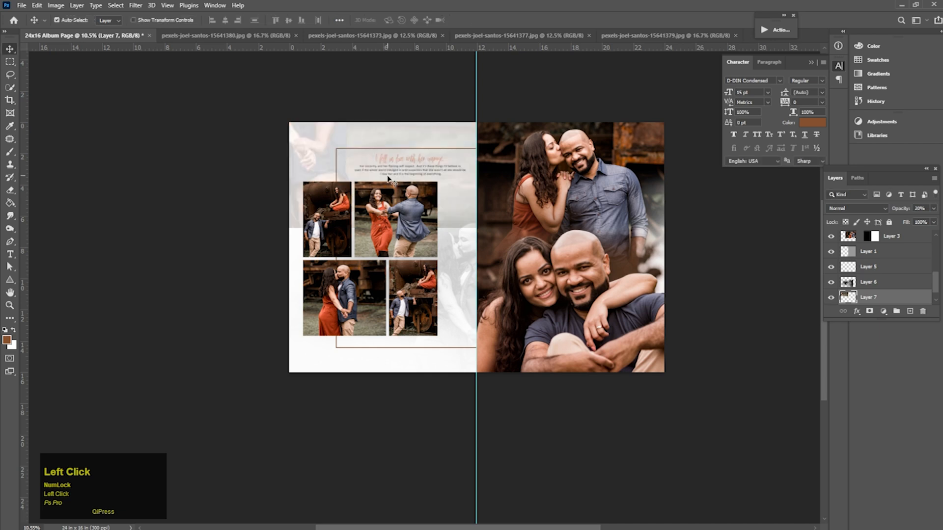
# - Desaturate the second background photo and soften its edges with the Eraser at 42% opacity, reducing the brush to 1500 px
pyautogui.moveTo(388, 179); pyautogui.dragTo(412, 221)
pyautogui.press('e')
pyautogui.click(501, 236)
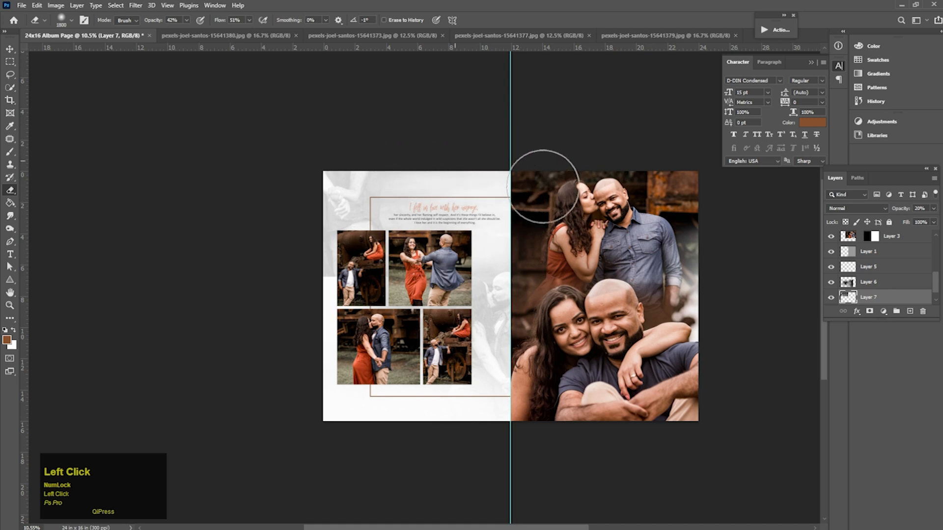
pyautogui.press('[')
pyautogui.press('[')
pyautogui.press('[')
pyautogui.click(356, 288)
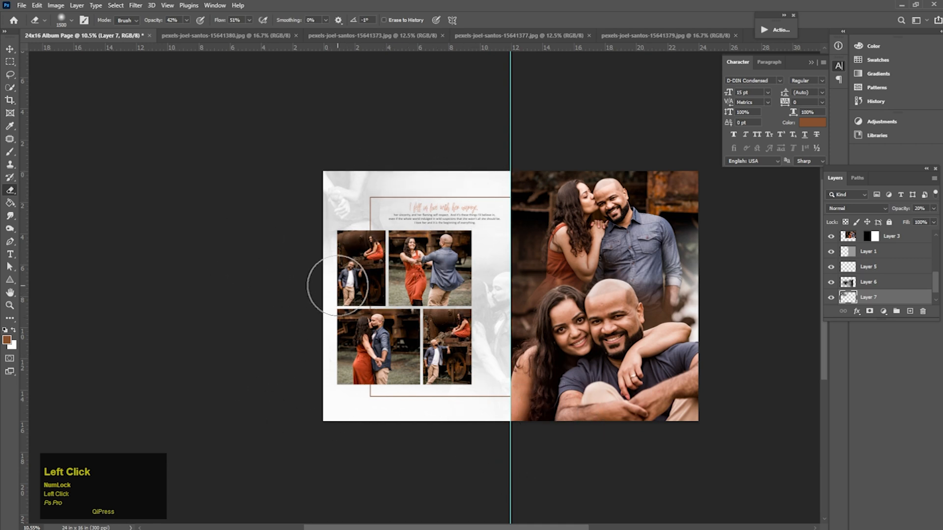
# - Hide the center guide on the finished album page and switch to the Move tool
pyautogui.press('space')
pyautogui.moveTo(493, 304); pyautogui.dragTo(374, 293)
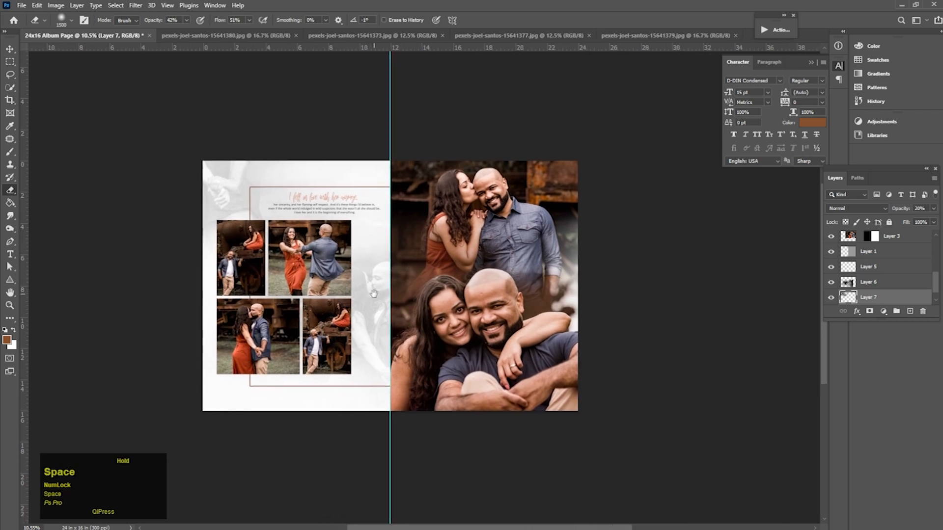
pyautogui.moveTo(430, 308)
pyautogui.mouseDown()
pyautogui.moveTo(444, 308)
pyautogui.moveTo(424, 309)
pyautogui.mouseUp()
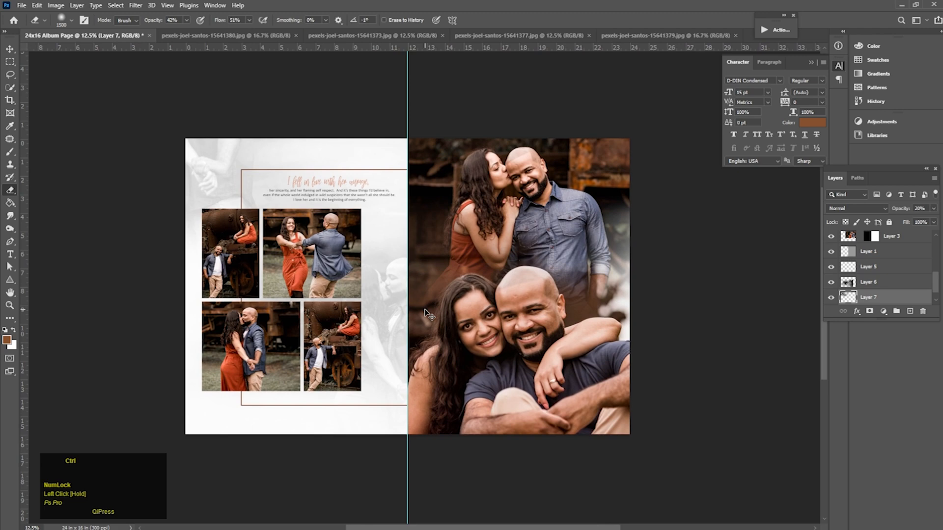
pyautogui.hotkey('ctrl', 'h')
pyautogui.press('v')
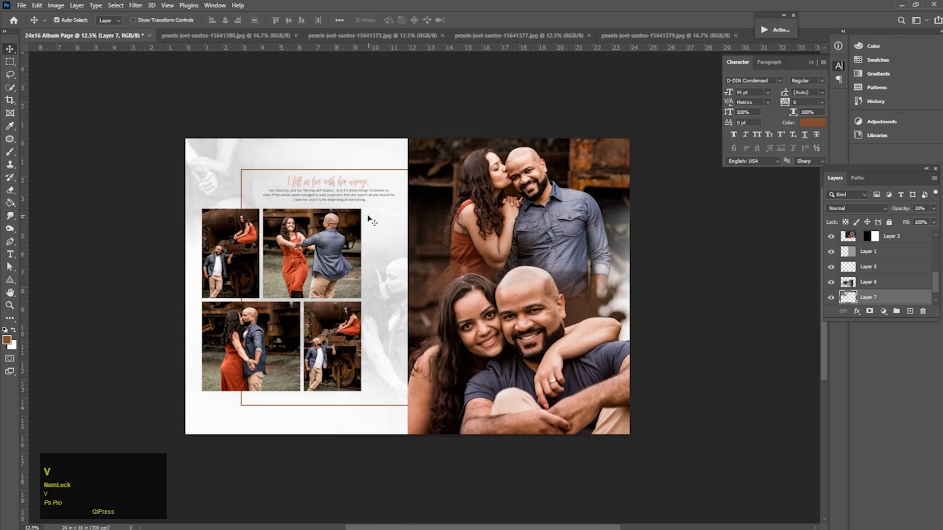